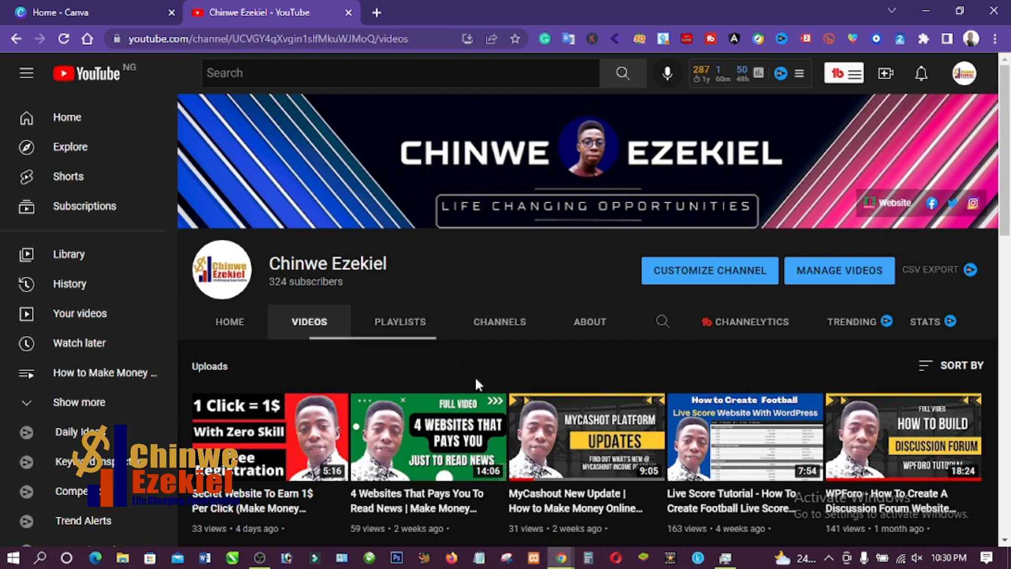
- Look through the thumbnails of the videos uploaded on the YouTube channel
{"action": "scroll", "coordinate": [475, 406], "scroll_direction": "down", "scroll_amount": 3}
{"action": "scroll", "coordinate": [476, 401], "scroll_direction": "down", "scroll_amount": 1}
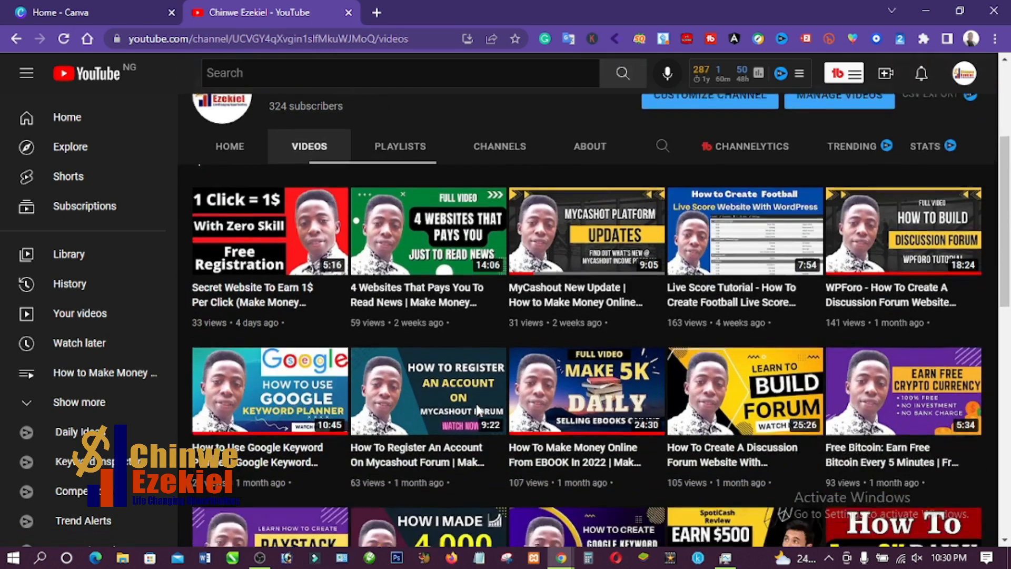
{"action": "scroll", "coordinate": [473, 401], "scroll_direction": "up", "scroll_amount": 3}
{"action": "scroll", "coordinate": [472, 400], "scroll_direction": "up", "scroll_amount": 1}
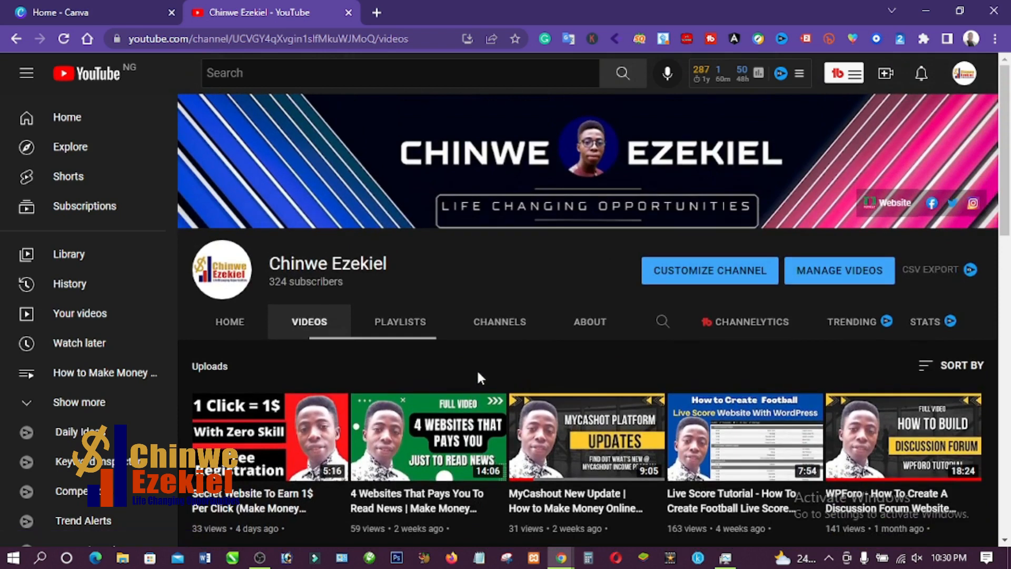
{"action": "scroll", "coordinate": [480, 367], "scroll_direction": "down", "scroll_amount": 3}
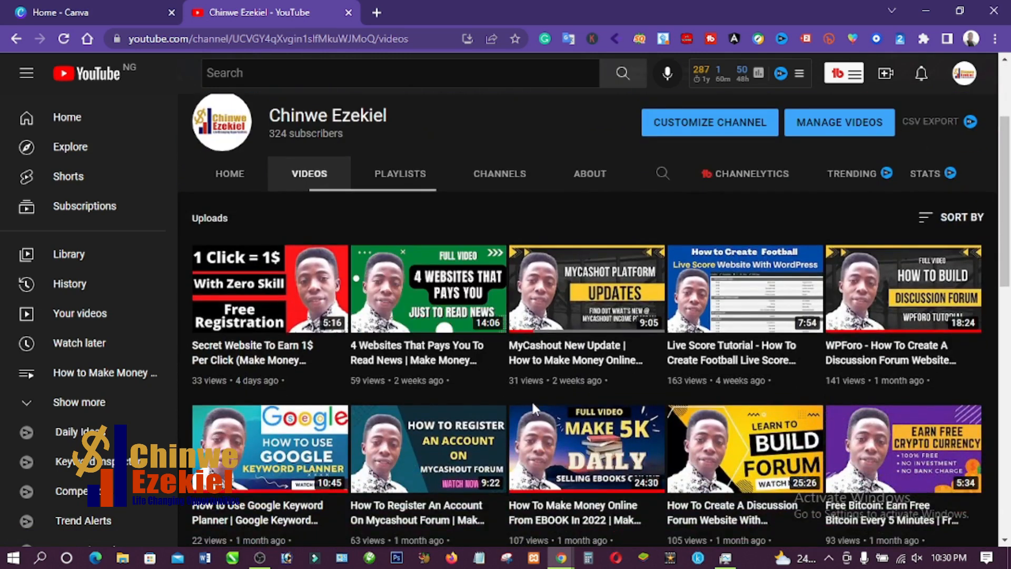
{"action": "scroll", "coordinate": [532, 399], "scroll_direction": "up", "scroll_amount": 3}
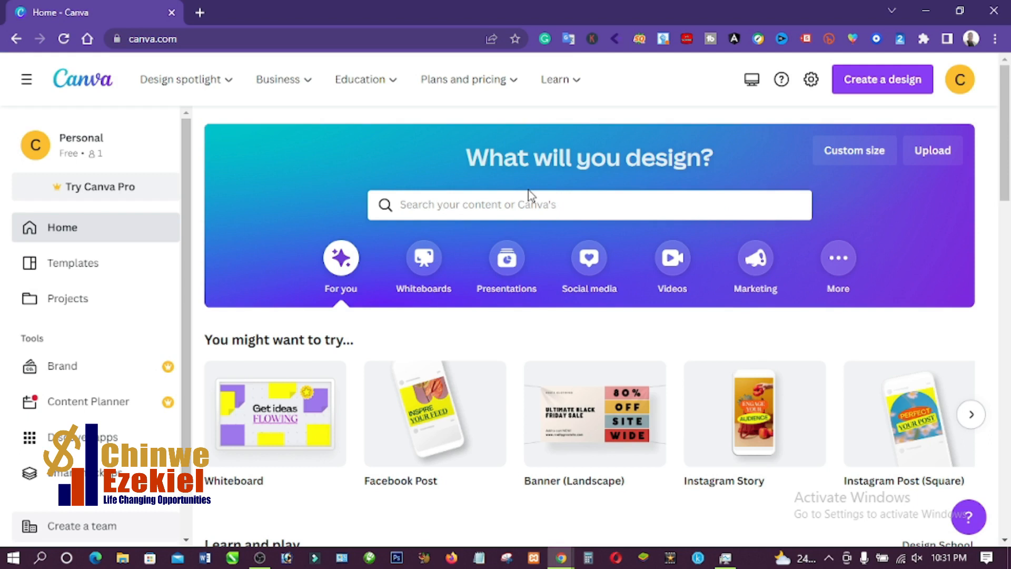
- Switch to the incognito window showing Canva's signed-out home page and accept all cookies
{"action": "scroll", "coordinate": [488, 273], "scroll_direction": "down", "scroll_amount": 3}
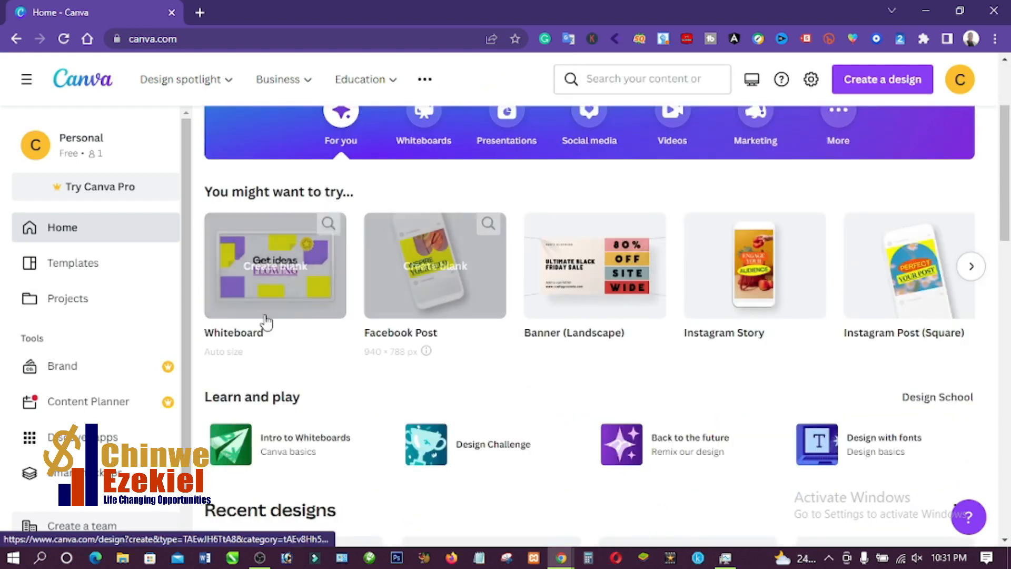
{"action": "scroll", "coordinate": [380, 230], "scroll_direction": "up", "scroll_amount": 3}
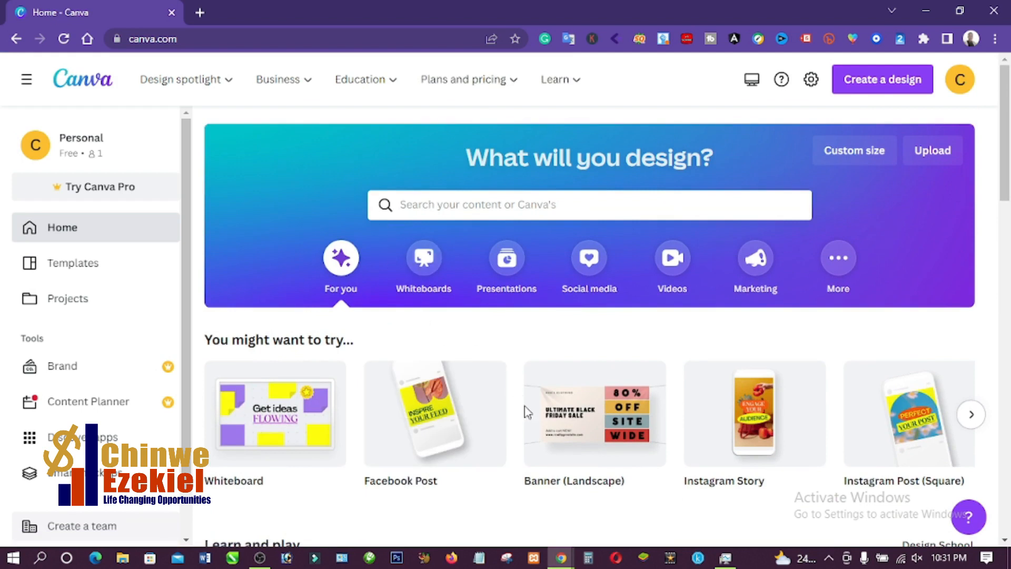
{"action": "mouse_move", "coordinate": [561, 561]}
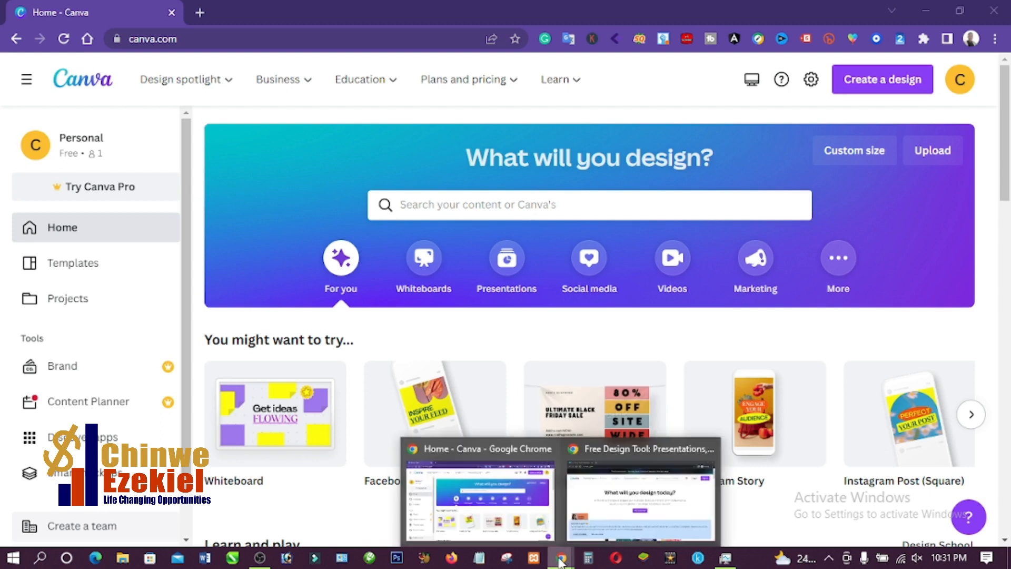
{"action": "left_click", "coordinate": [620, 510]}
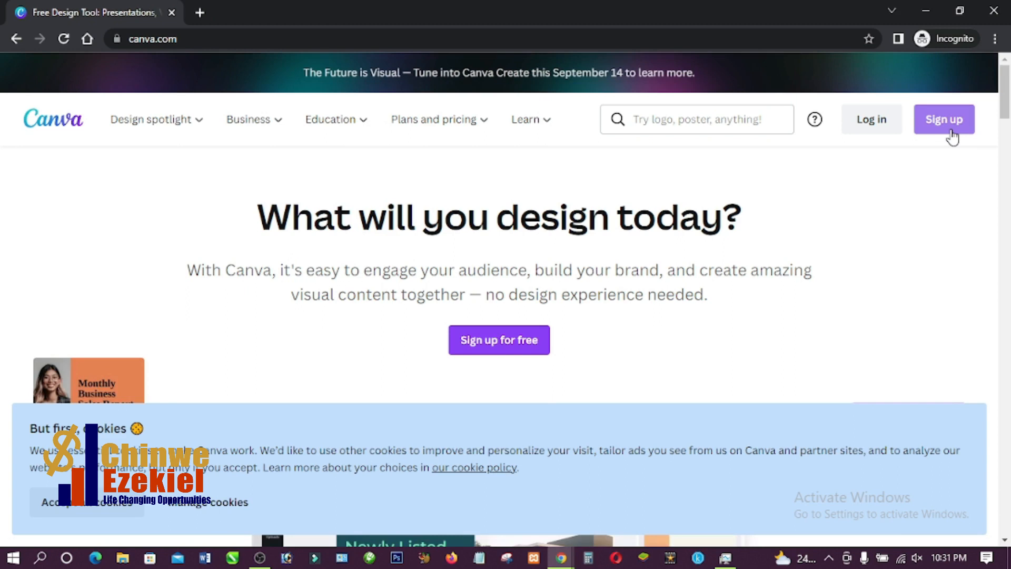
{"action": "scroll", "coordinate": [347, 304], "scroll_direction": "down", "scroll_amount": 3}
{"action": "left_click", "coordinate": [87, 502]}
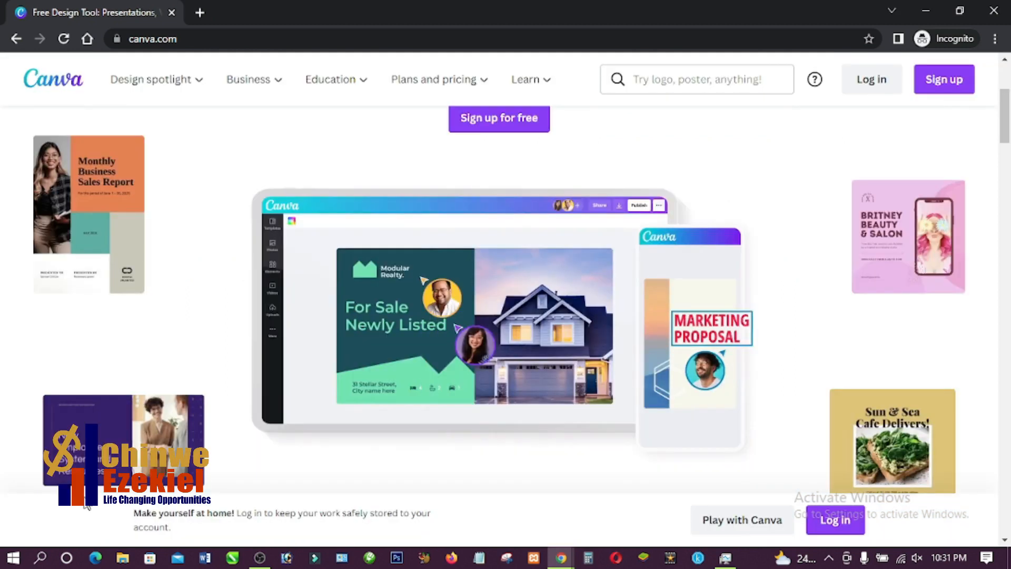
- Open Canva's sign-up form and choose to continue with email
{"action": "scroll", "coordinate": [87, 505], "scroll_direction": "up", "scroll_amount": 5}
{"action": "left_click", "coordinate": [945, 127]}
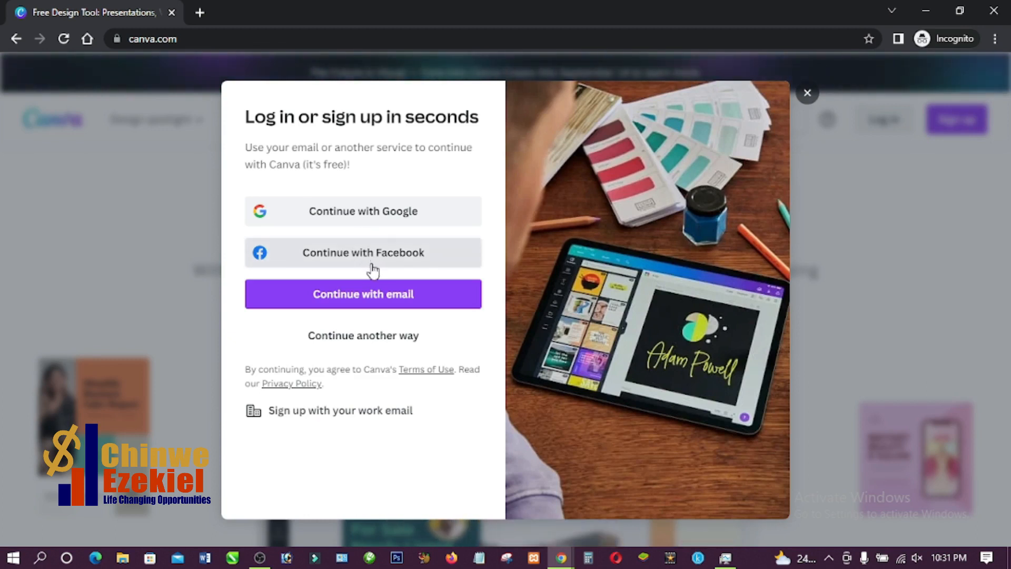
{"action": "left_click", "coordinate": [383, 294]}
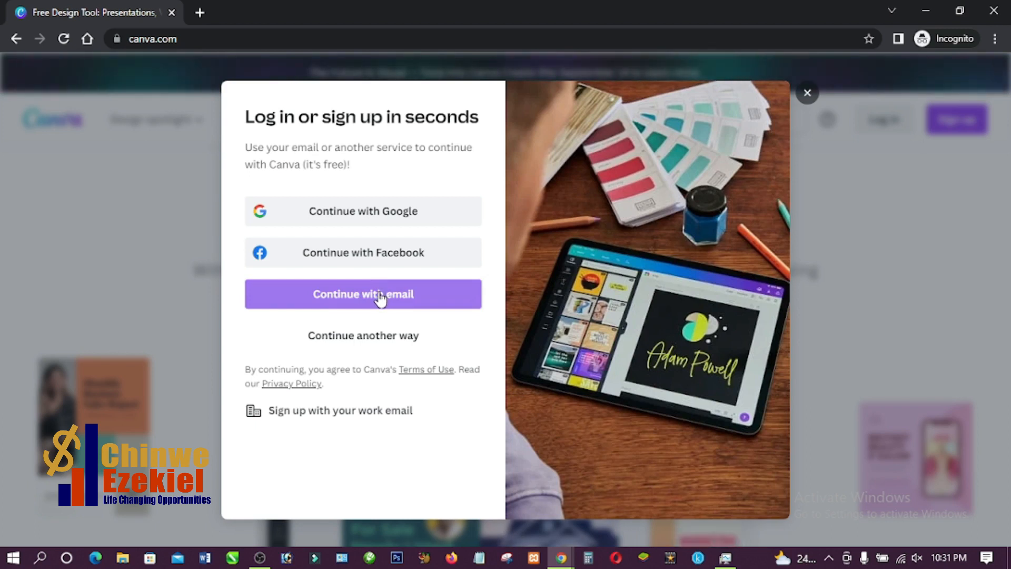
{"action": "left_click", "coordinate": [380, 296]}
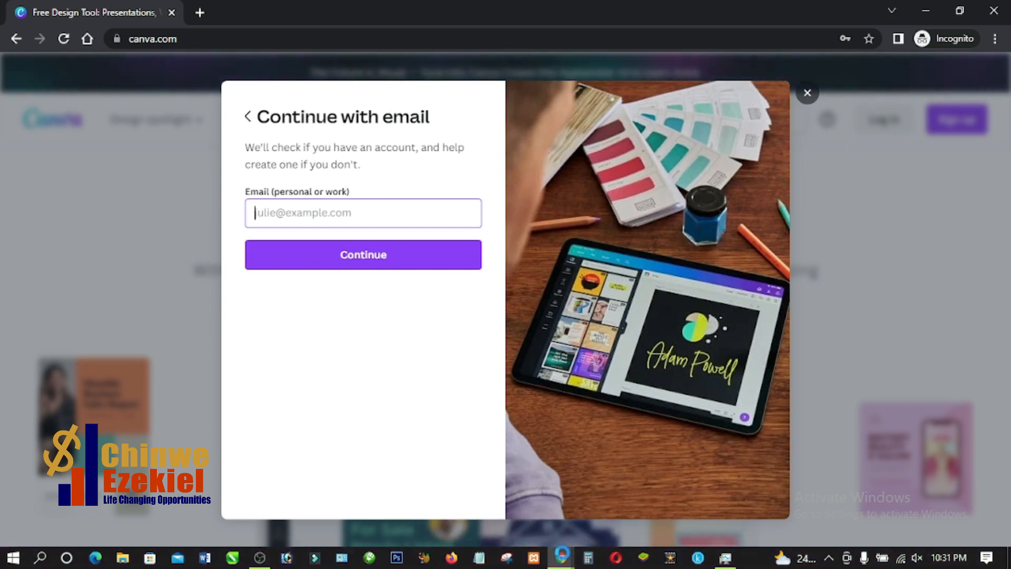
- Switch back to the signed-in Canva window and search the templates for "youtube thumbnail"
{"action": "mouse_move", "coordinate": [562, 559]}
{"action": "left_click", "coordinate": [515, 513]}
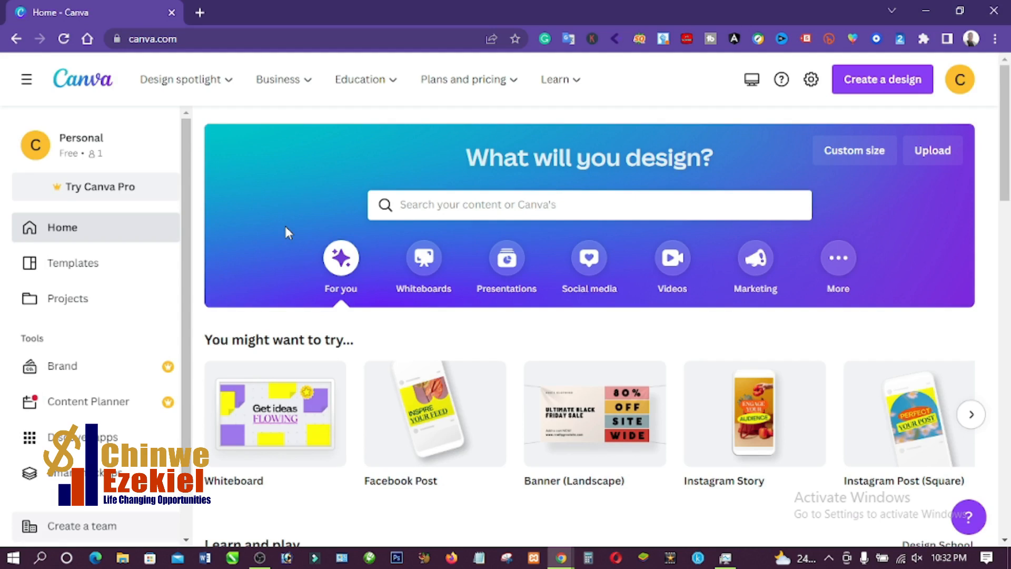
{"action": "left_click", "coordinate": [465, 203]}
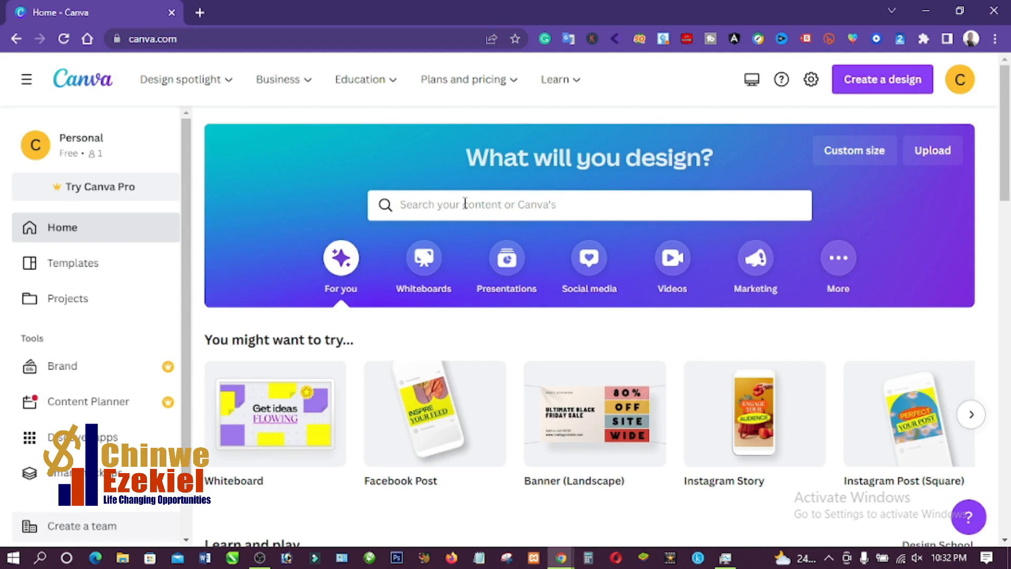
{"action": "type", "text": "yout"}
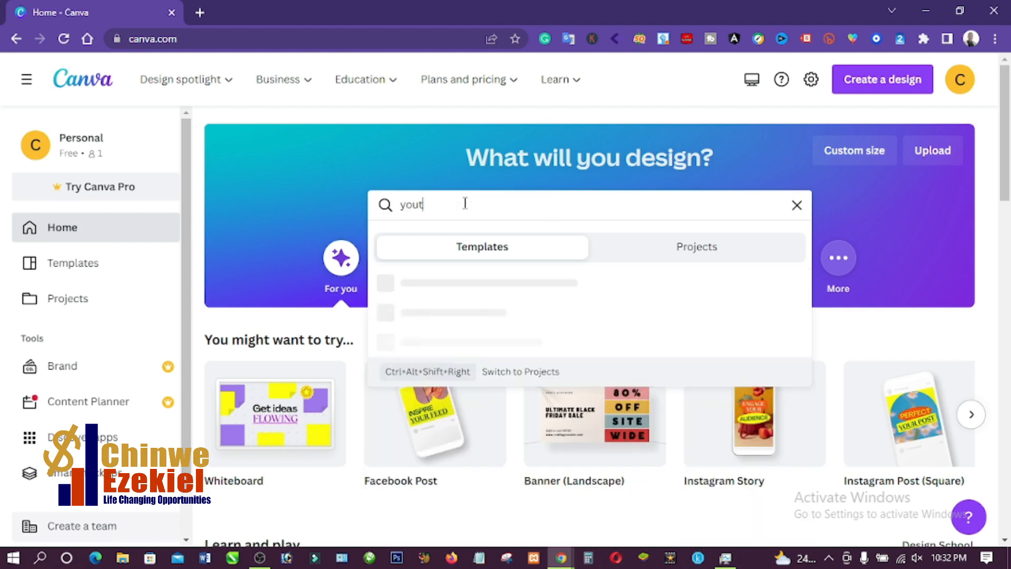
{"action": "type", "text": "ube thumbnail"}
{"action": "key", "text": "Return"}
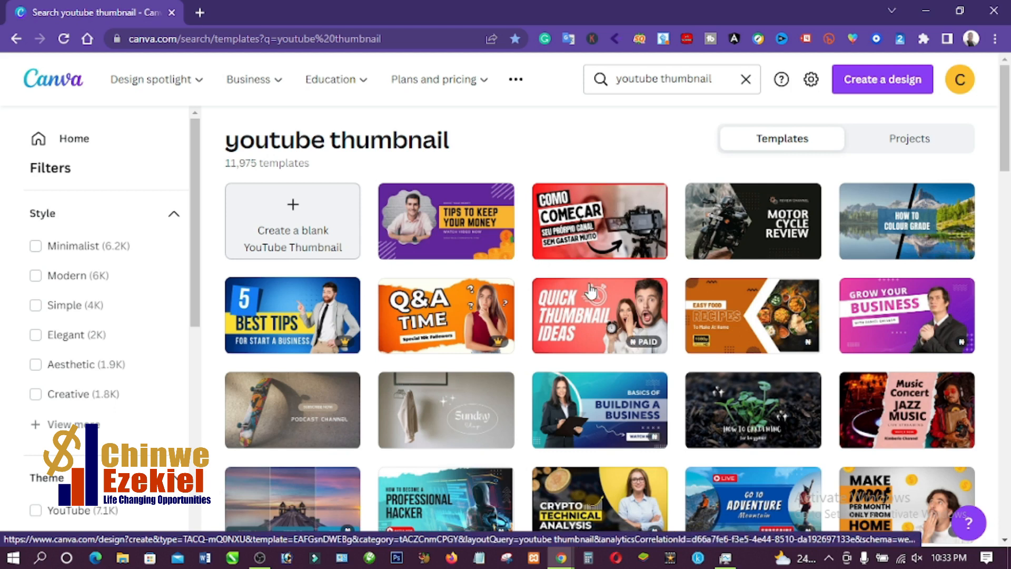
- Open the red "COMO COMEÇAR" camera template and replace the word COMO with HOW TO
{"action": "left_click", "coordinate": [584, 240]}
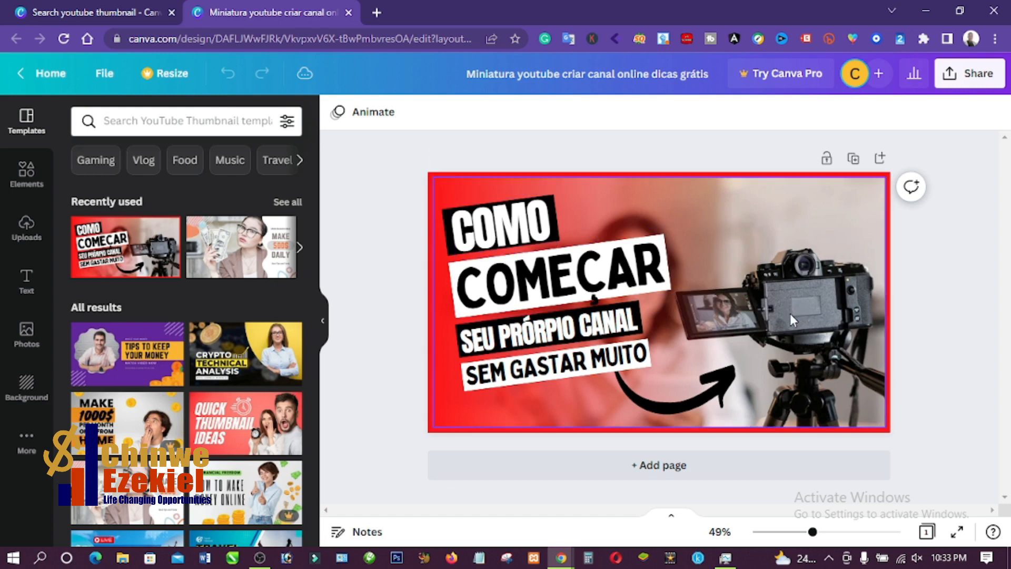
{"action": "left_click", "coordinate": [536, 232]}
{"action": "double_click", "coordinate": [536, 227]}
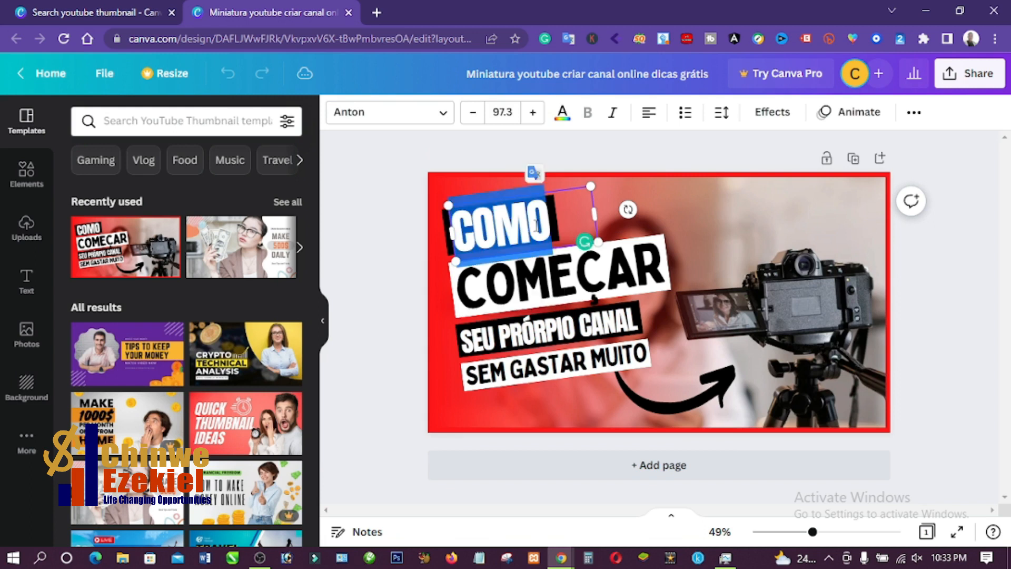
{"action": "type", "text": "HOW"}
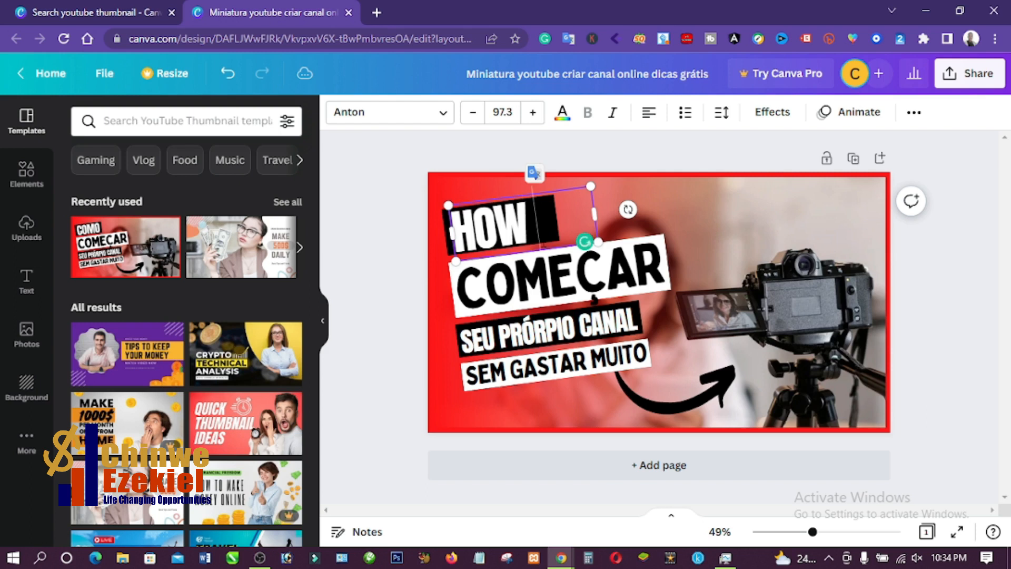
{"action": "type", "text": " TO"}
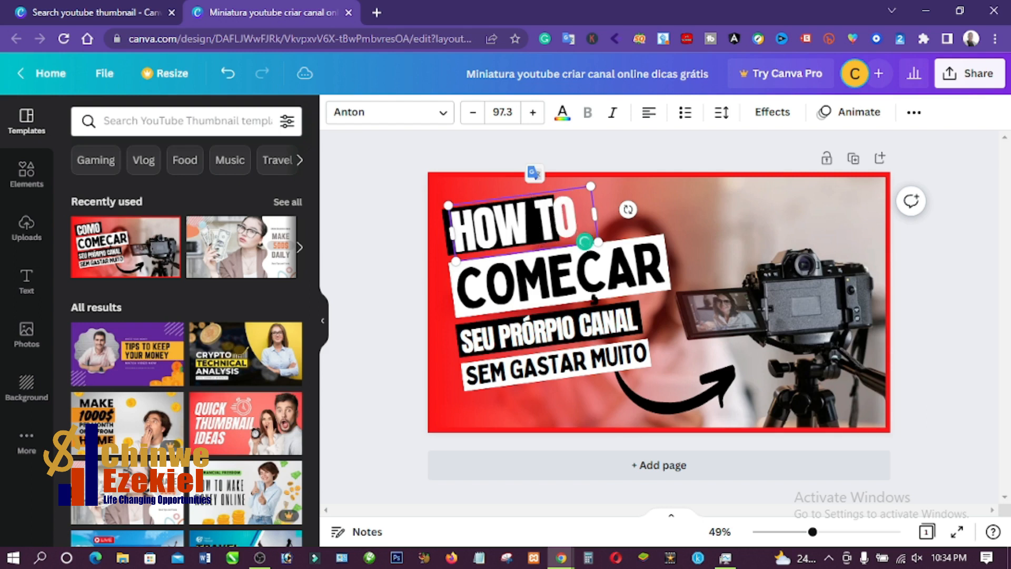
- Widen the black box behind HOW TO to fit the text and place the text back over it
{"action": "left_click", "coordinate": [396, 266]}
{"action": "left_click_drag", "start_coordinate": [518, 234], "coordinate": [512, 256]}
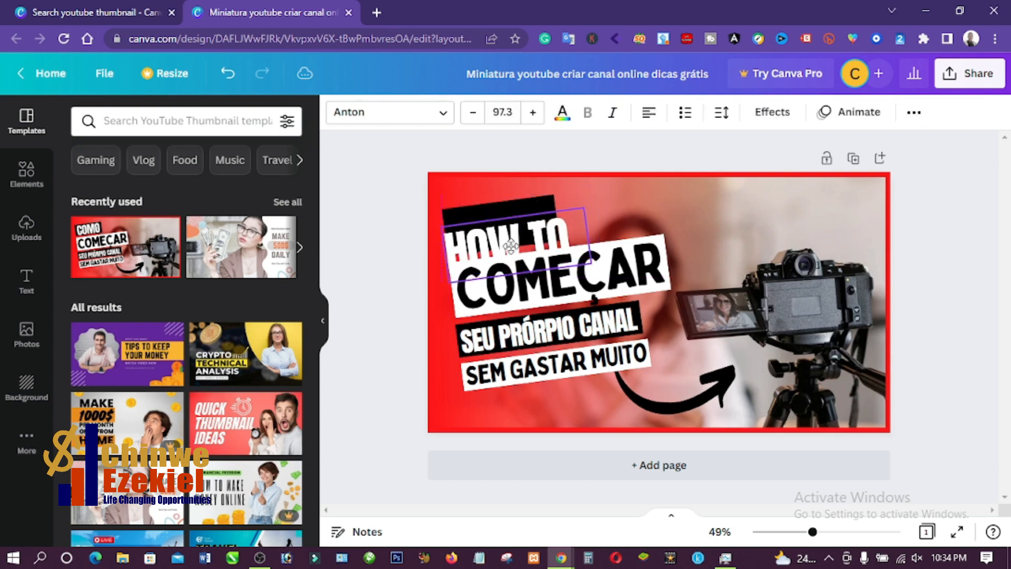
{"action": "left_click", "coordinate": [551, 205]}
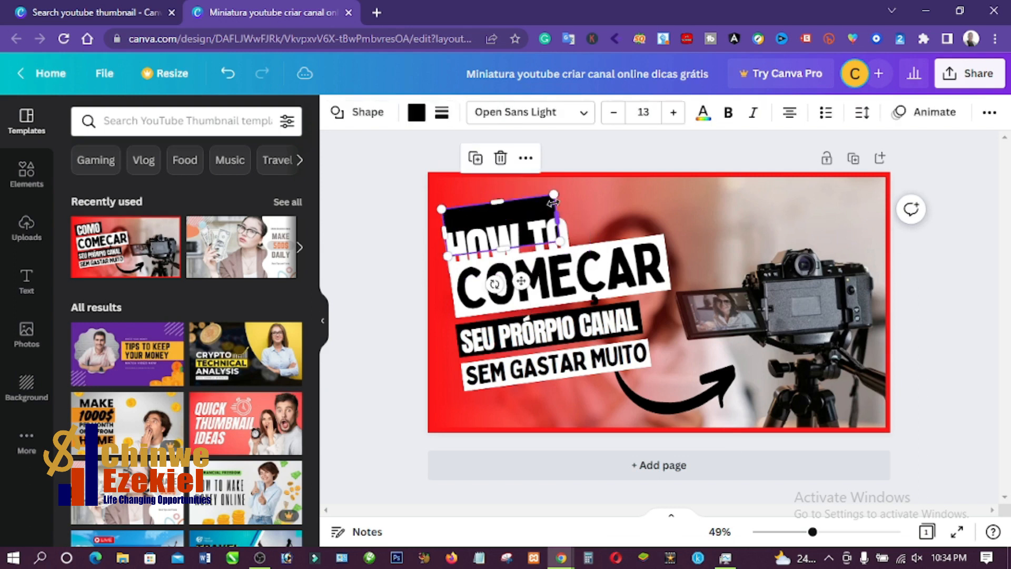
{"action": "mouse_move", "coordinate": [559, 215]}
{"action": "left_mouse_down"}
{"action": "mouse_move", "coordinate": [587, 217]}
{"action": "mouse_move", "coordinate": [560, 204]}
{"action": "left_mouse_up"}
{"action": "left_click", "coordinate": [555, 214]}
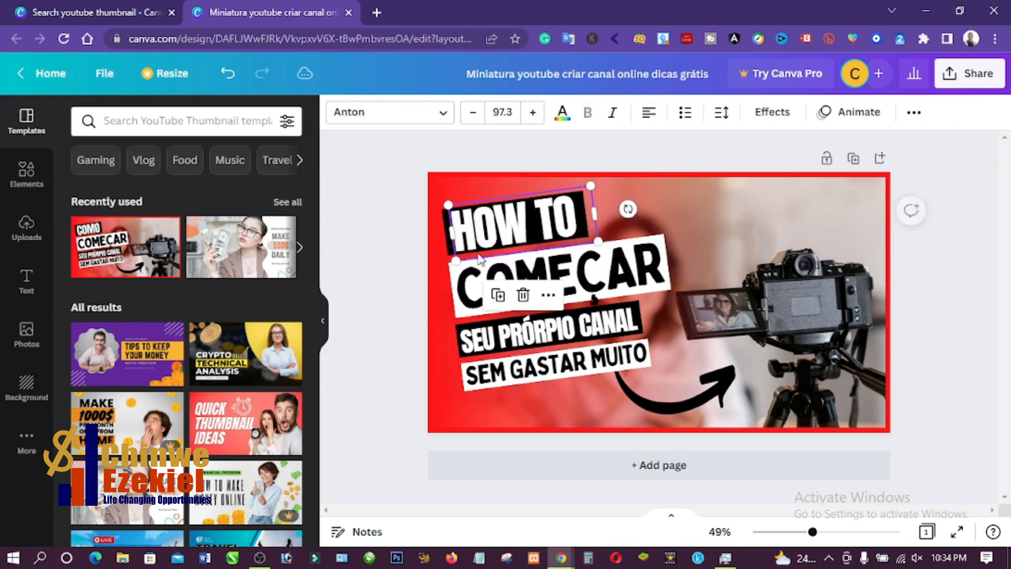
- Replace the text COMEÇAR on the second line with CAPTURE
{"action": "left_click", "coordinate": [568, 269]}
{"action": "double_click", "coordinate": [569, 269]}
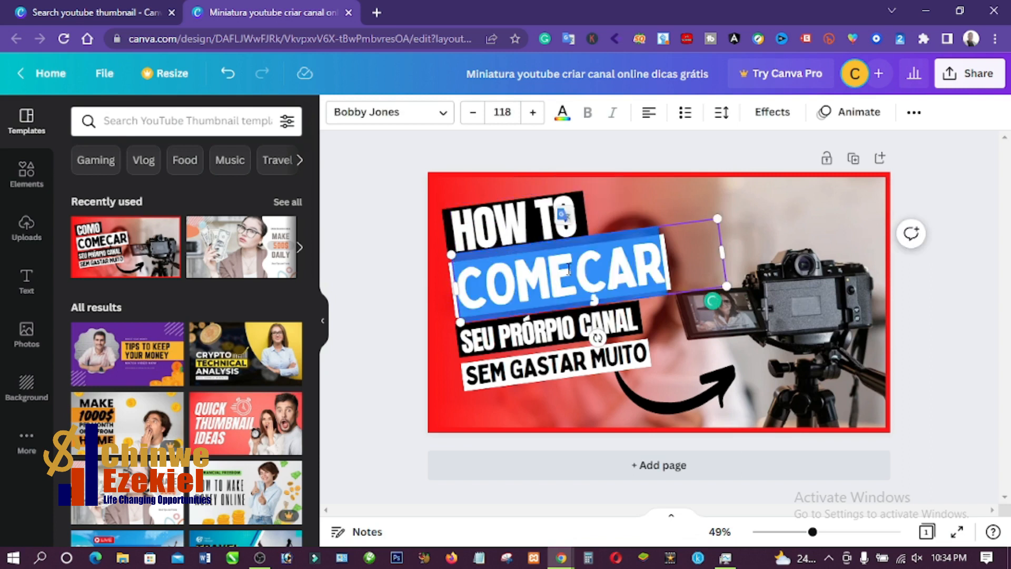
{"action": "type", "text": "C"}
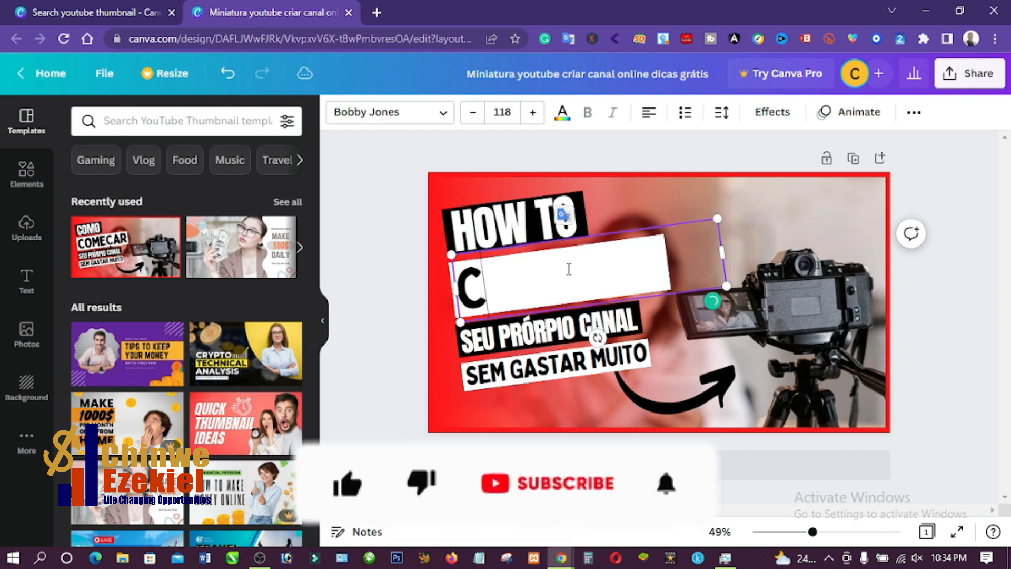
{"action": "type", "text": "APTURE"}
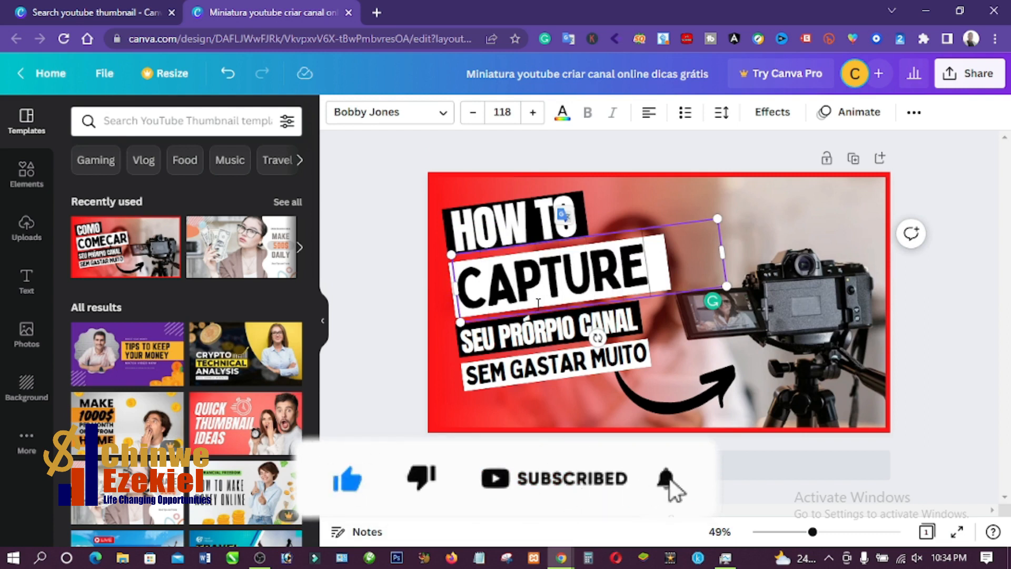
- Replace the text SEU PRÓRPIO CANAL on the third line with BACKGROUND
{"action": "left_click", "coordinate": [545, 338]}
{"action": "double_click", "coordinate": [545, 337]}
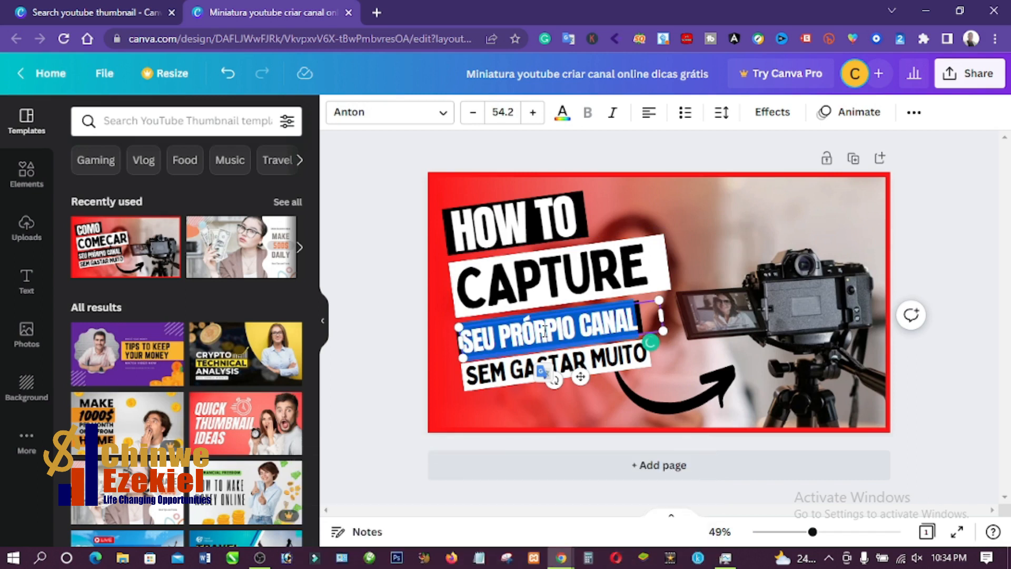
{"action": "type", "text": "BACK"}
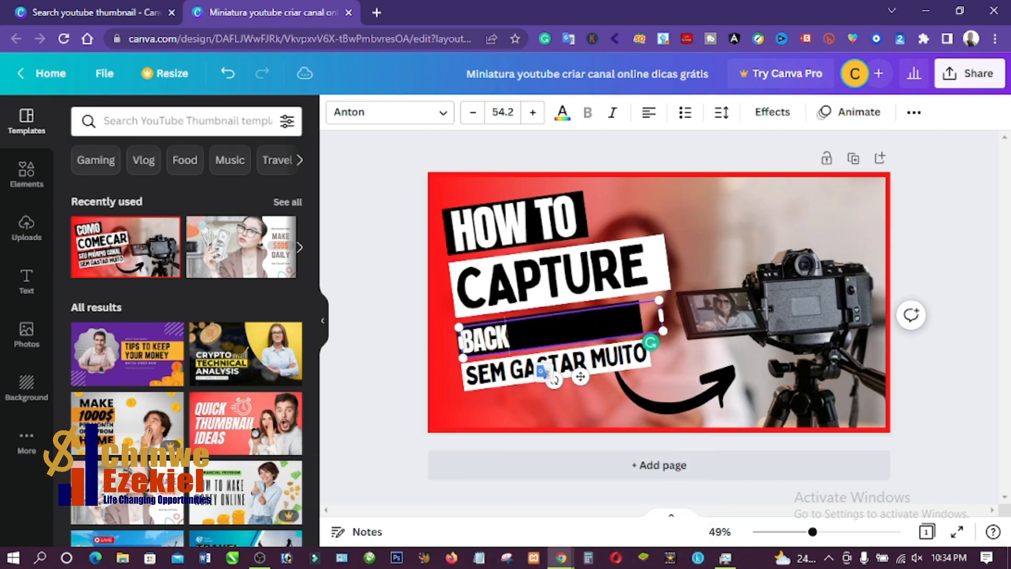
{"action": "type", "text": "GROUND"}
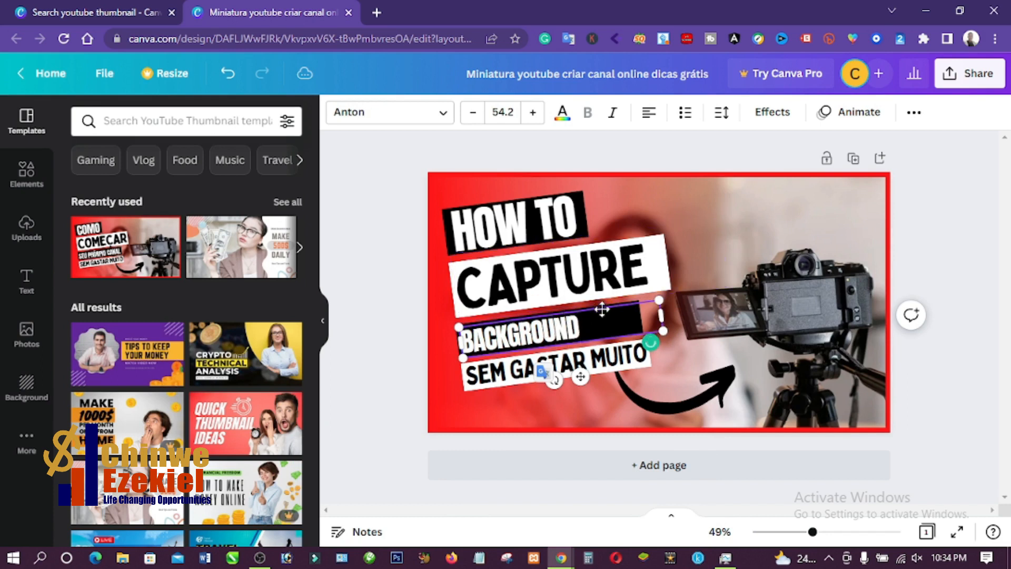
- Replace the text SEM GASTAR MUITO with EASILY and increase its font size to 68.2
{"action": "double_click", "coordinate": [605, 360]}
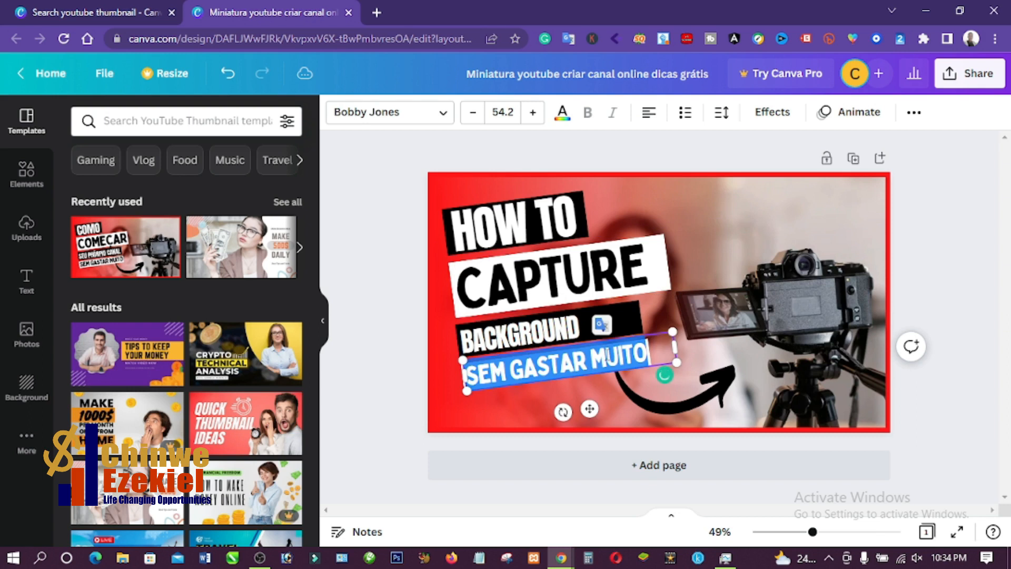
{"action": "type", "text": "EASILY"}
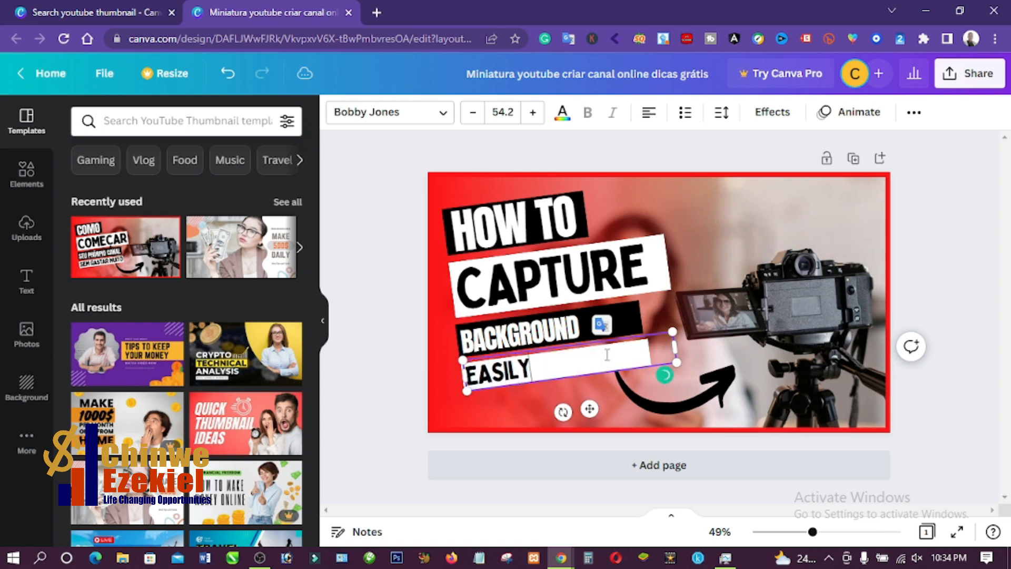
{"action": "left_click", "coordinate": [530, 122]}
{"action": "left_click", "coordinate": [531, 122]}
{"action": "left_click", "coordinate": [531, 123]}
{"action": "left_click", "coordinate": [530, 123]}
{"action": "left_click", "coordinate": [530, 122]}
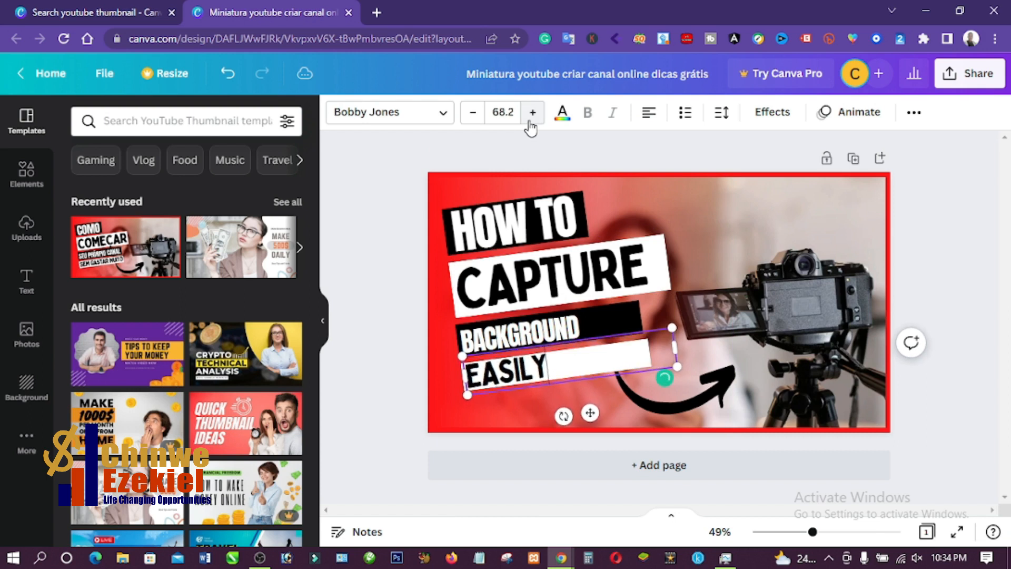
- Move the EASILY text to the middle of its white box
{"action": "left_click", "coordinate": [381, 331]}
{"action": "left_click_drag", "start_coordinate": [498, 368], "coordinate": [547, 362]}
{"action": "left_click", "coordinate": [388, 346]}
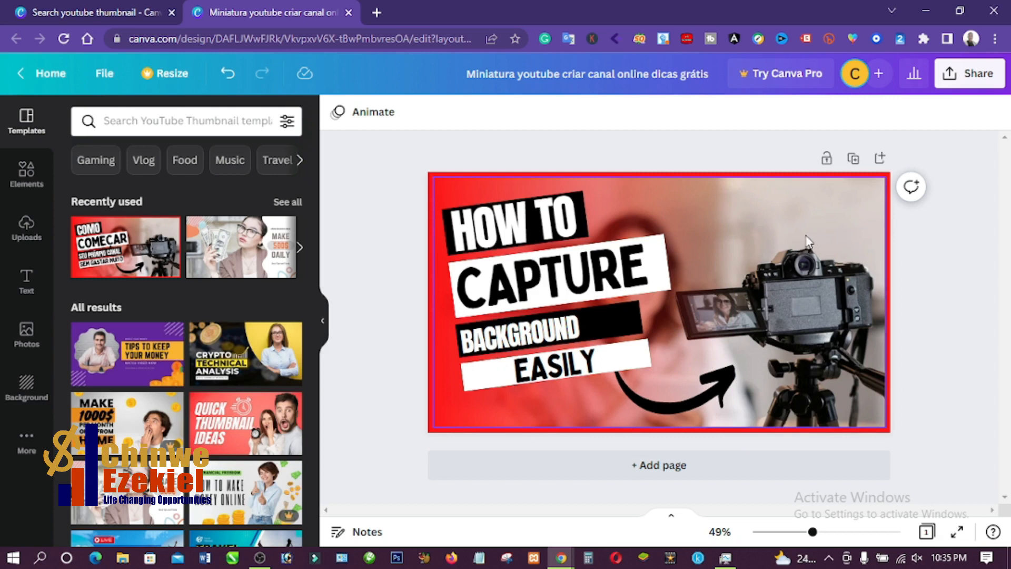
- Download the finished thumbnail as a PNG file at 1280 × 720 px
{"action": "left_click", "coordinate": [968, 79]}
{"action": "left_click", "coordinate": [831, 436]}
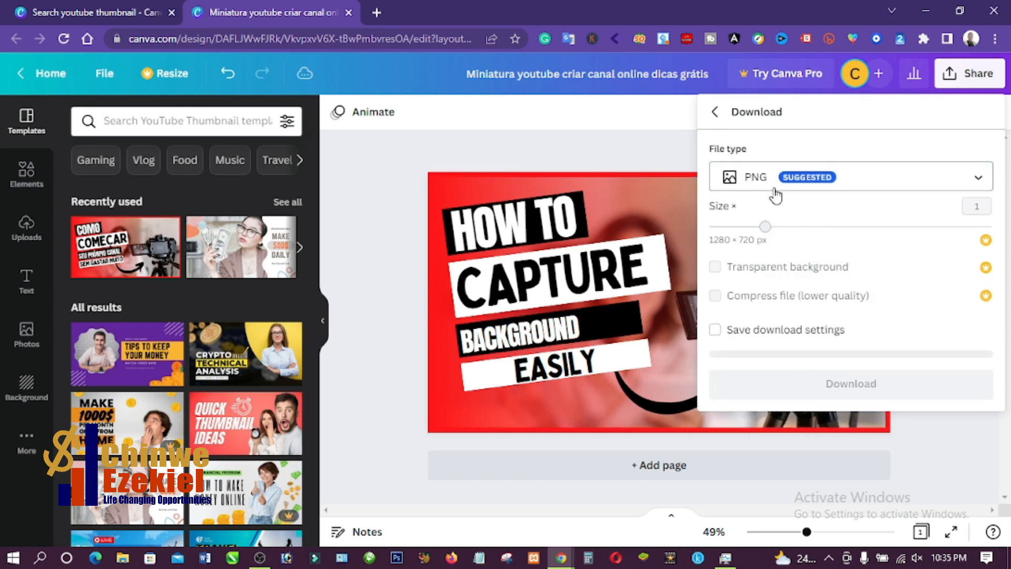
{"action": "left_click", "coordinate": [850, 388]}
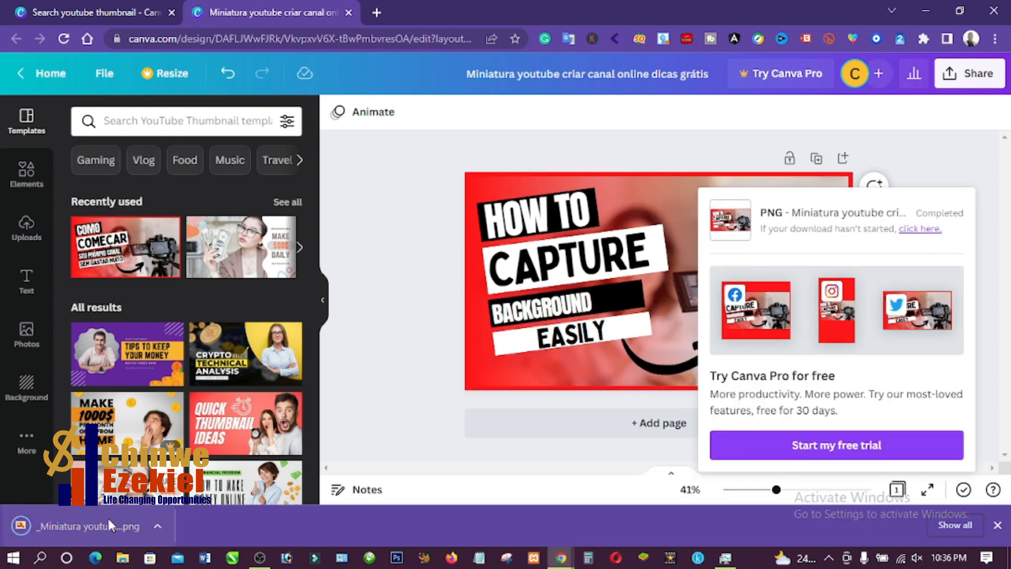
- Open the yellow and black $500 PER DAY EASY WAY template from the YouTube thumbnail search results
{"action": "left_click", "coordinate": [416, 261]}
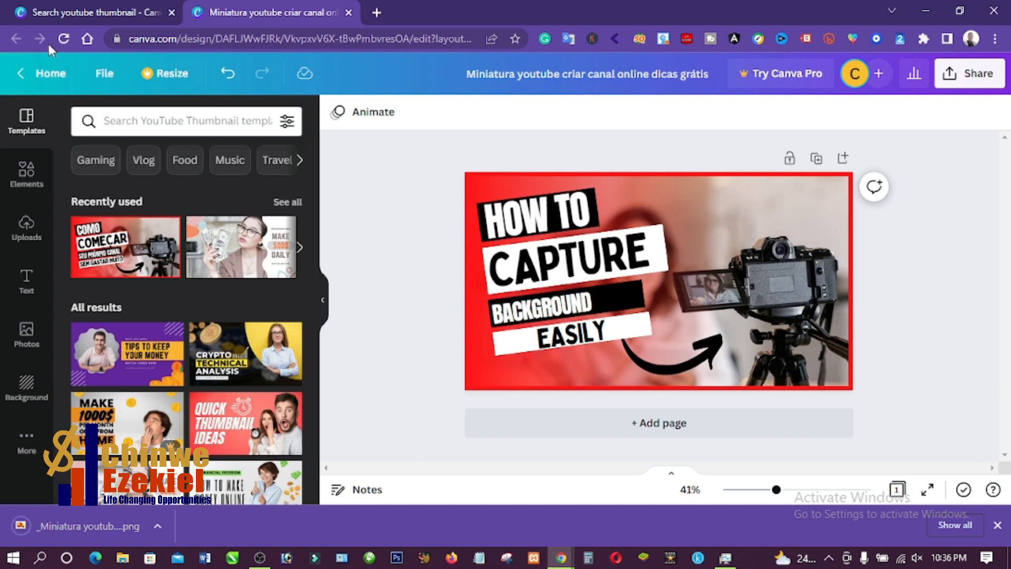
{"action": "left_click", "coordinate": [73, 12]}
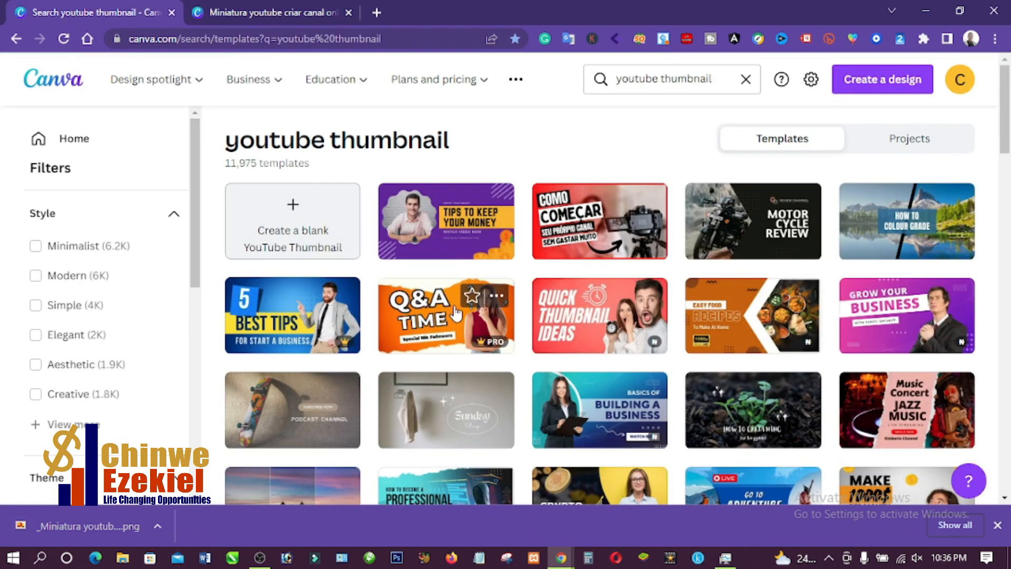
{"action": "scroll", "coordinate": [457, 311], "scroll_direction": "down", "scroll_amount": 5}
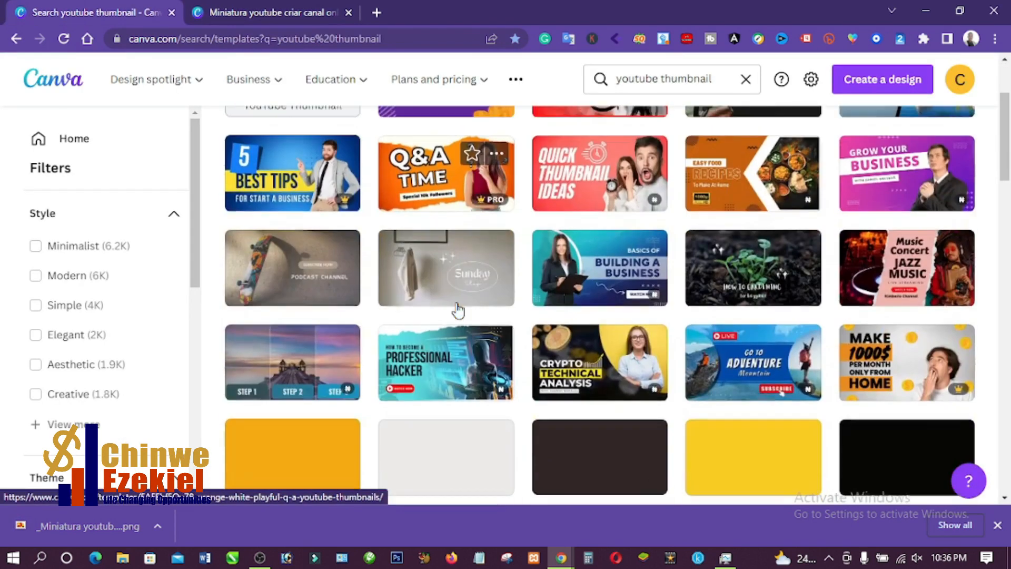
{"action": "scroll", "coordinate": [458, 311], "scroll_direction": "down", "scroll_amount": 3}
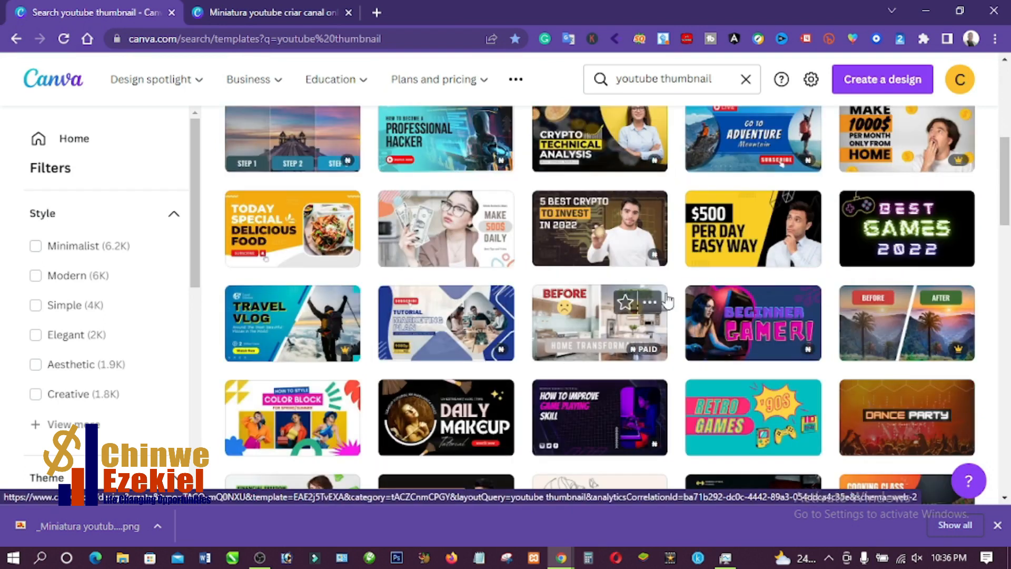
{"action": "left_click", "coordinate": [760, 238]}
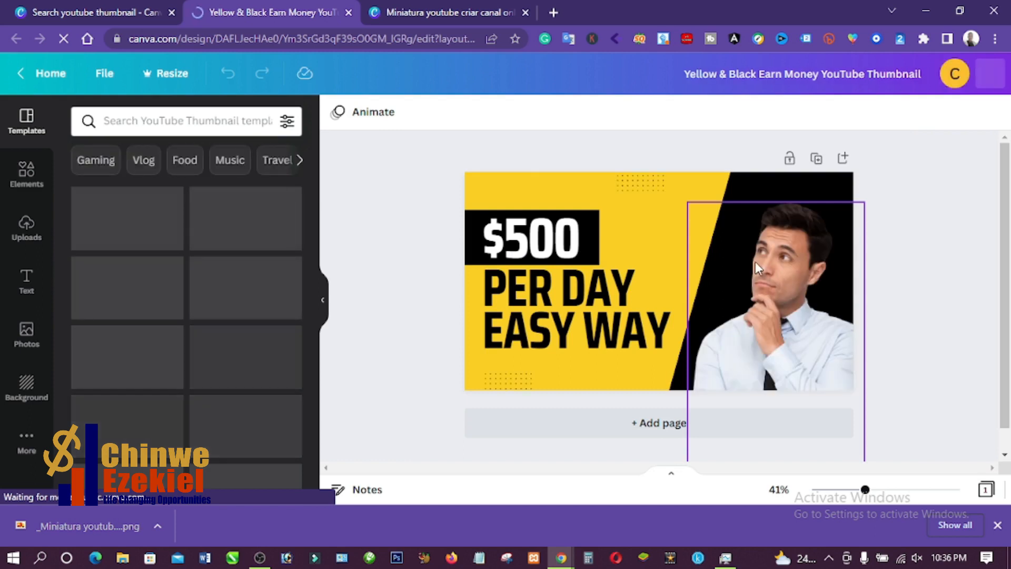
- Delete the man's photo from the template and bring up the uploaded images
{"action": "left_click", "coordinate": [756, 261]}
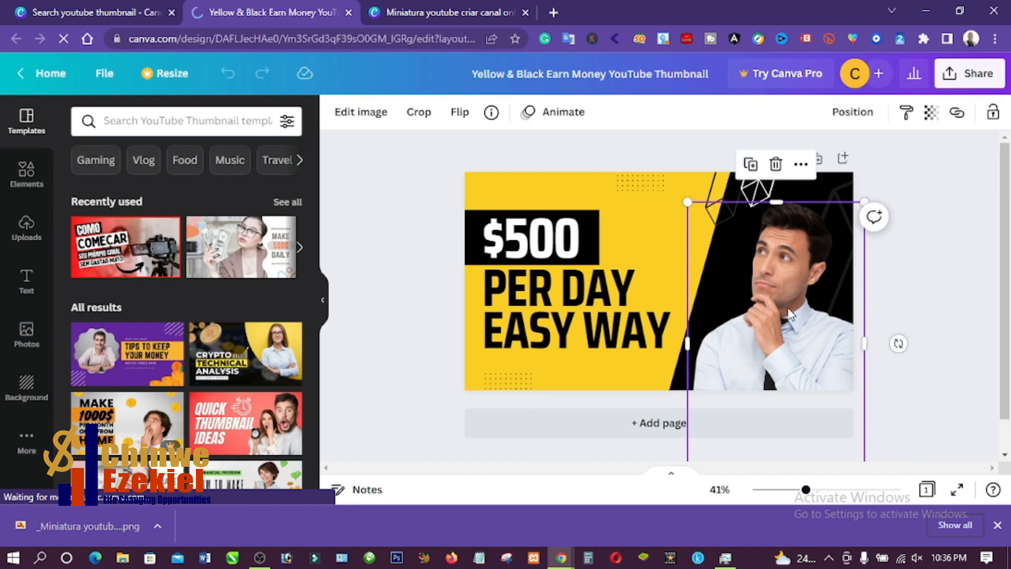
{"action": "key", "text": "Delete"}
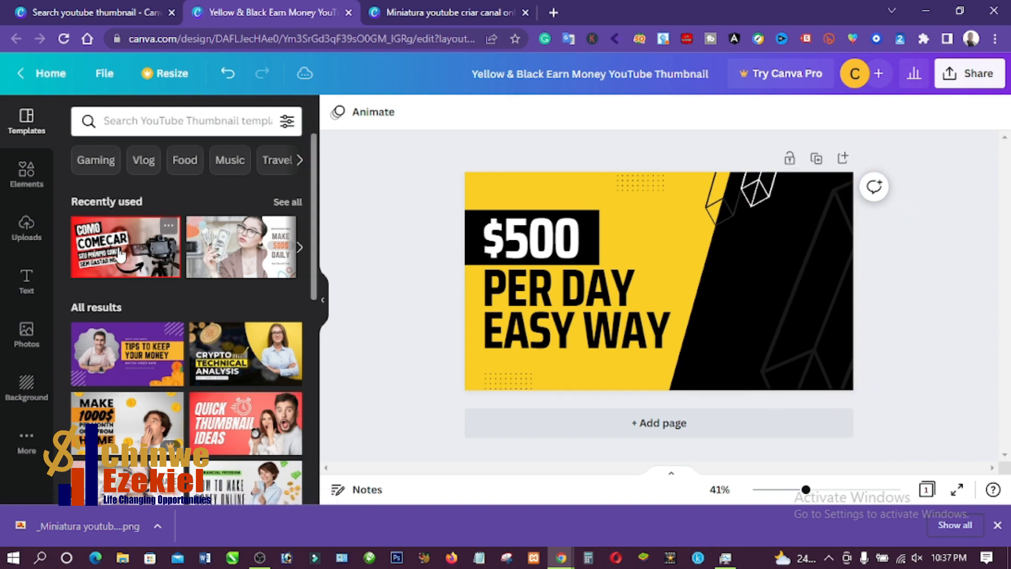
{"action": "left_click", "coordinate": [35, 239]}
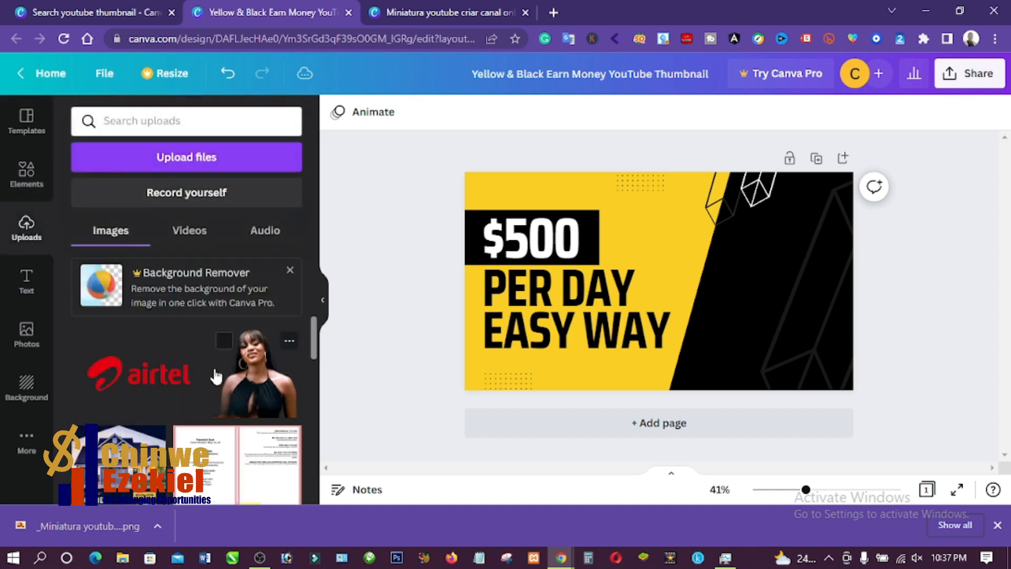
{"action": "scroll", "coordinate": [203, 377], "scroll_direction": "down", "scroll_amount": 7}
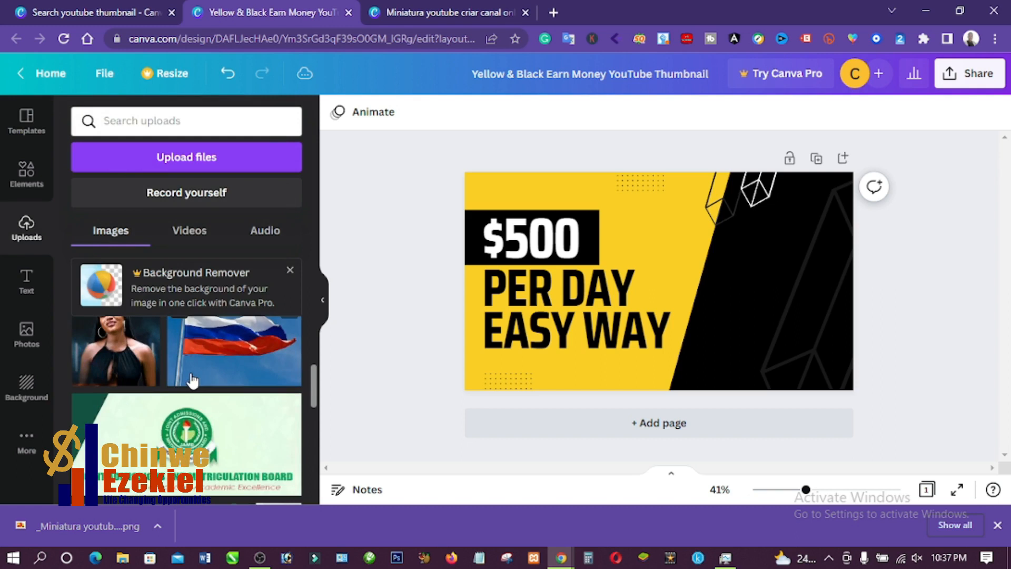
{"action": "scroll", "coordinate": [193, 380], "scroll_direction": "down", "scroll_amount": 8}
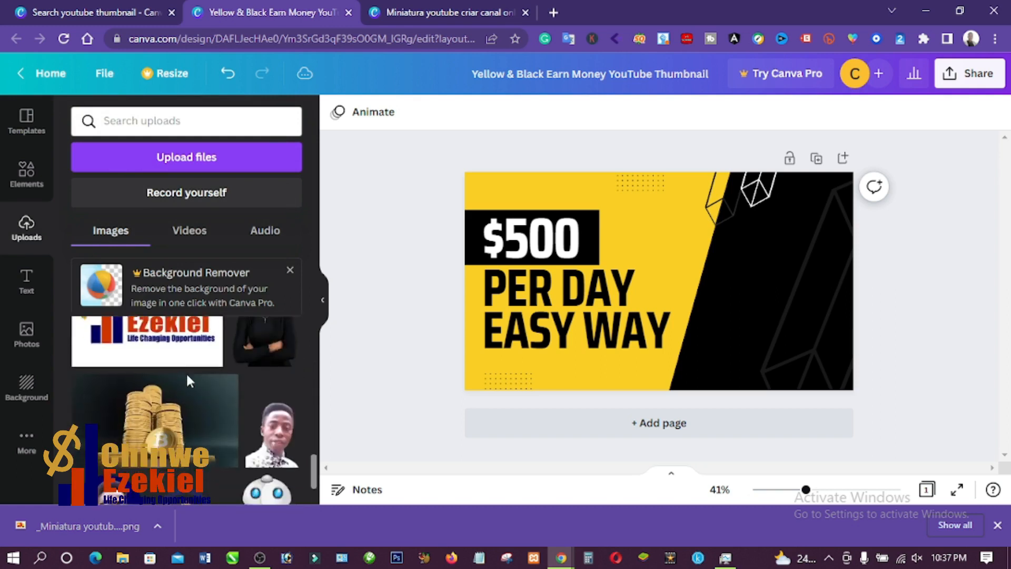
{"action": "scroll", "coordinate": [185, 380], "scroll_direction": "up", "scroll_amount": 15}
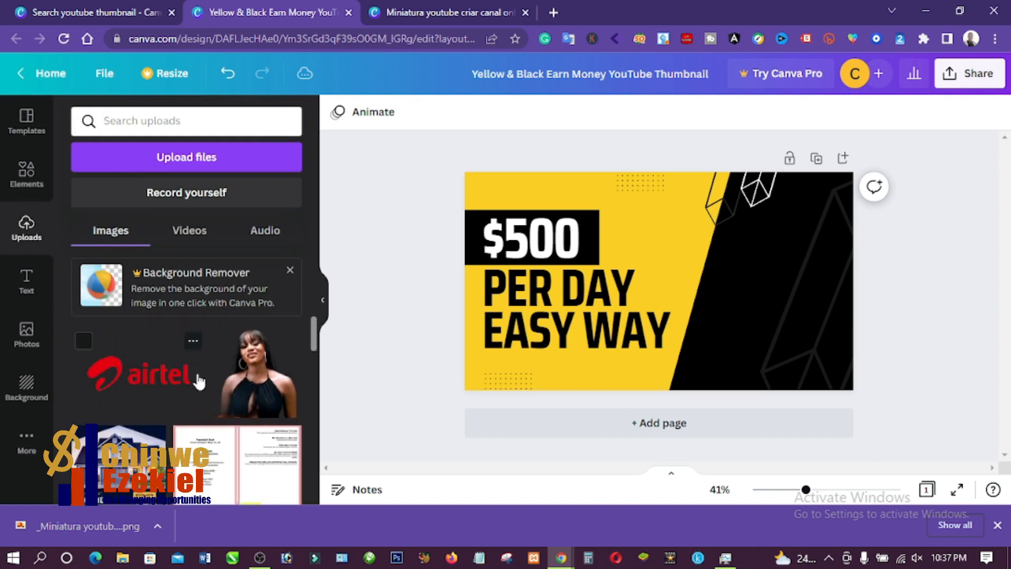
{"action": "left_click", "coordinate": [180, 165]}
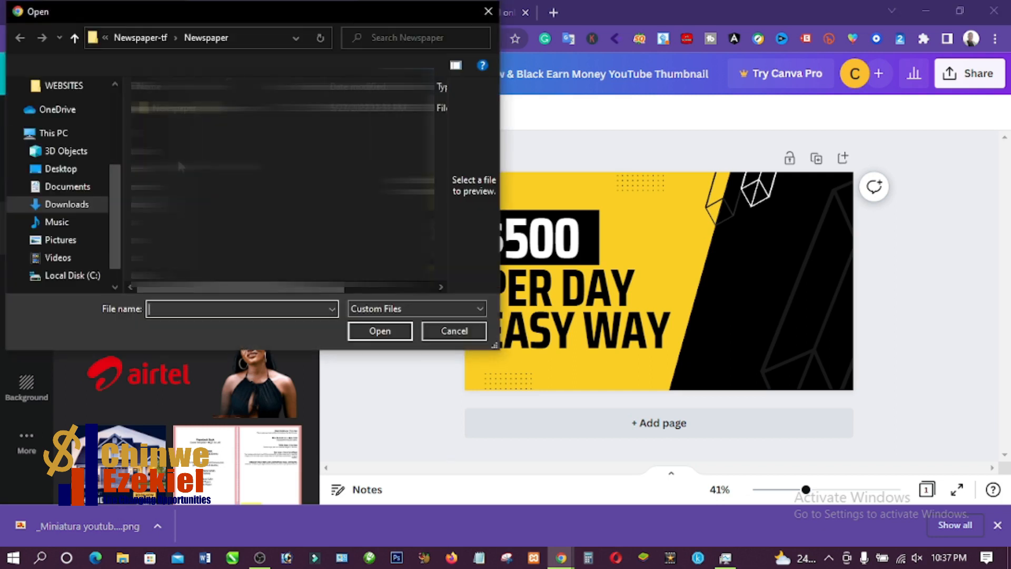
{"action": "left_click", "coordinate": [69, 241]}
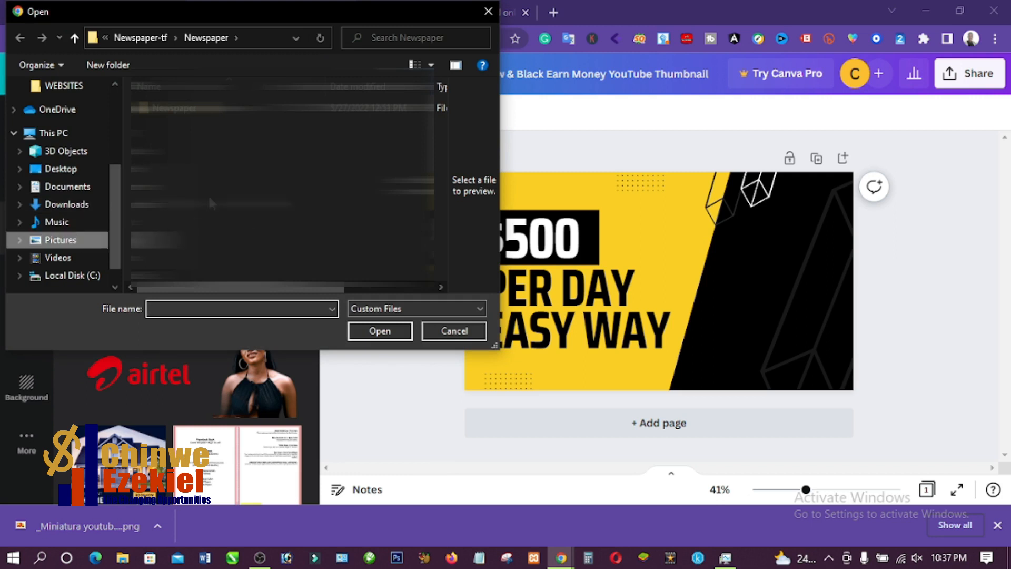
{"action": "scroll", "coordinate": [300, 186], "scroll_direction": "down", "scroll_amount": 5}
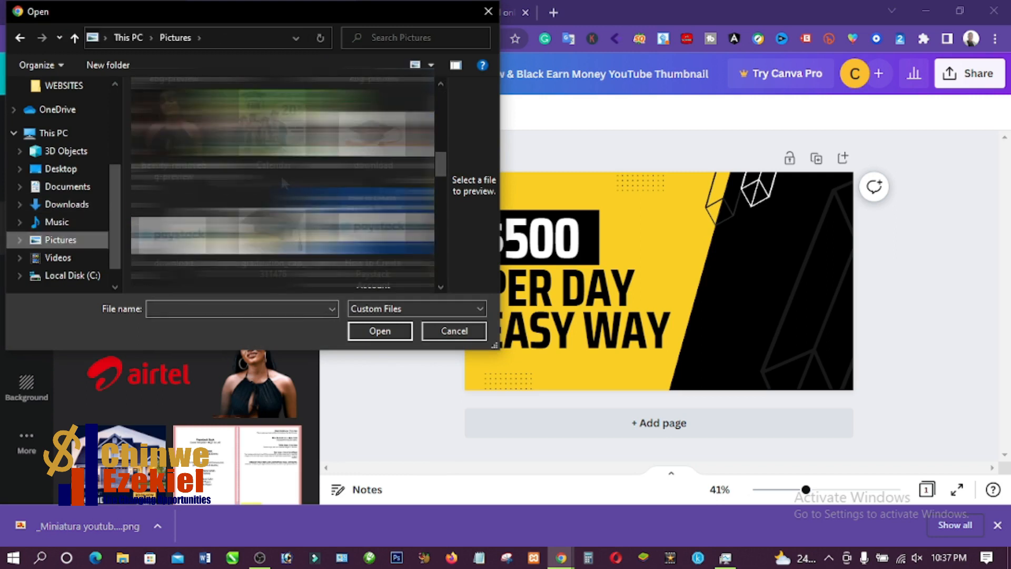
{"action": "scroll", "coordinate": [290, 182], "scroll_direction": "up", "scroll_amount": 3}
{"action": "scroll", "coordinate": [268, 179], "scroll_direction": "up", "scroll_amount": 3}
{"action": "scroll", "coordinate": [268, 180], "scroll_direction": "down", "scroll_amount": 3}
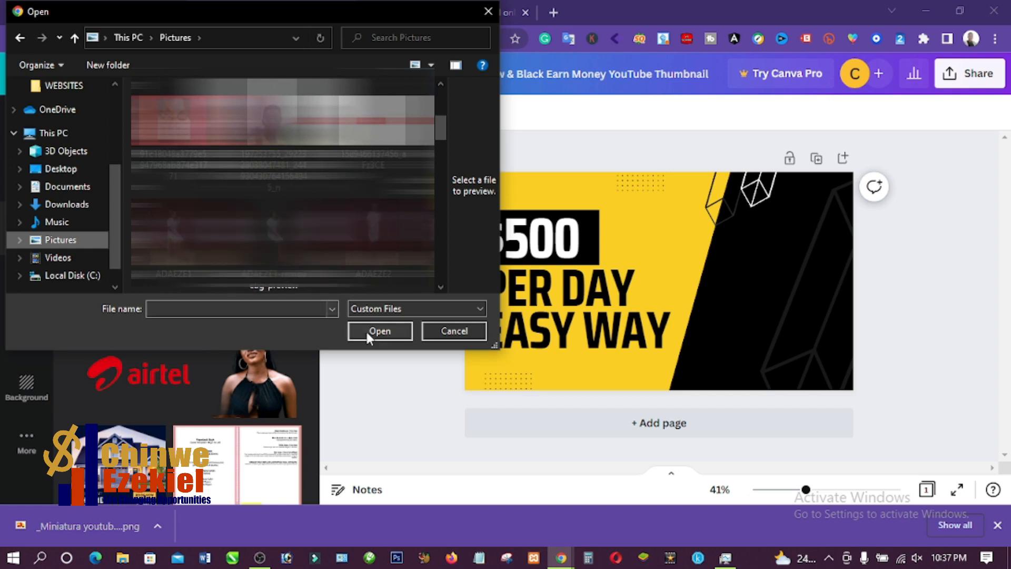
{"action": "left_click", "coordinate": [442, 332]}
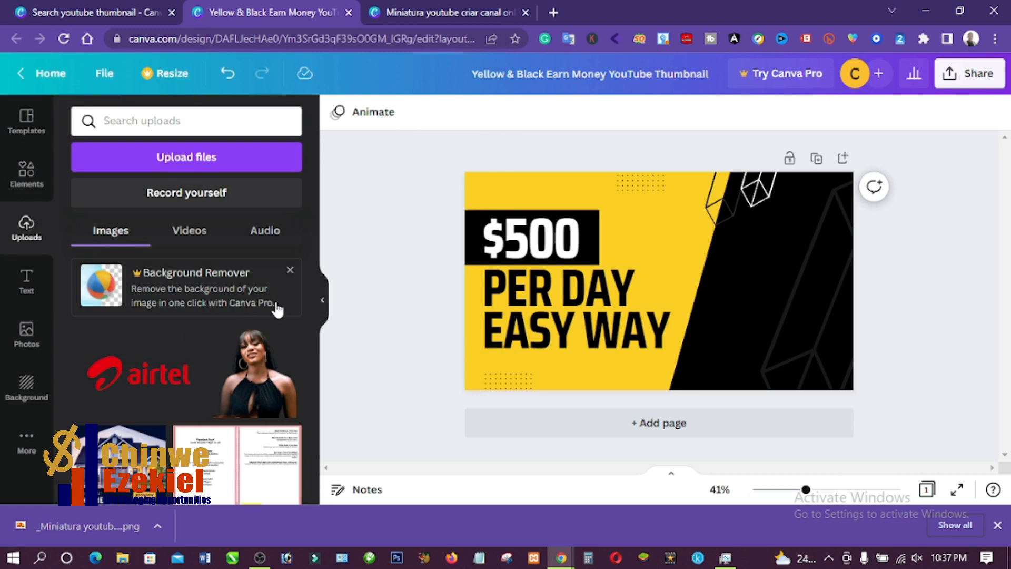
- Place the uploaded cut-out portrait of the man in the patterned shirt on the thumbnail's black area and enlarge it
{"action": "scroll", "coordinate": [216, 363], "scroll_direction": "down", "scroll_amount": 5}
{"action": "scroll", "coordinate": [212, 371], "scroll_direction": "down", "scroll_amount": 5}
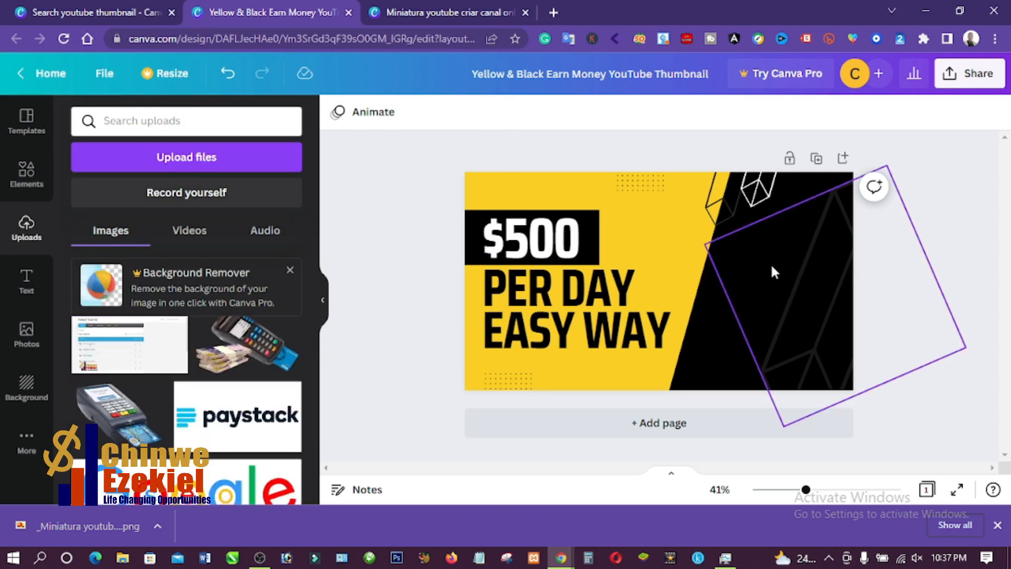
{"action": "scroll", "coordinate": [253, 359], "scroll_direction": "down", "scroll_amount": 5}
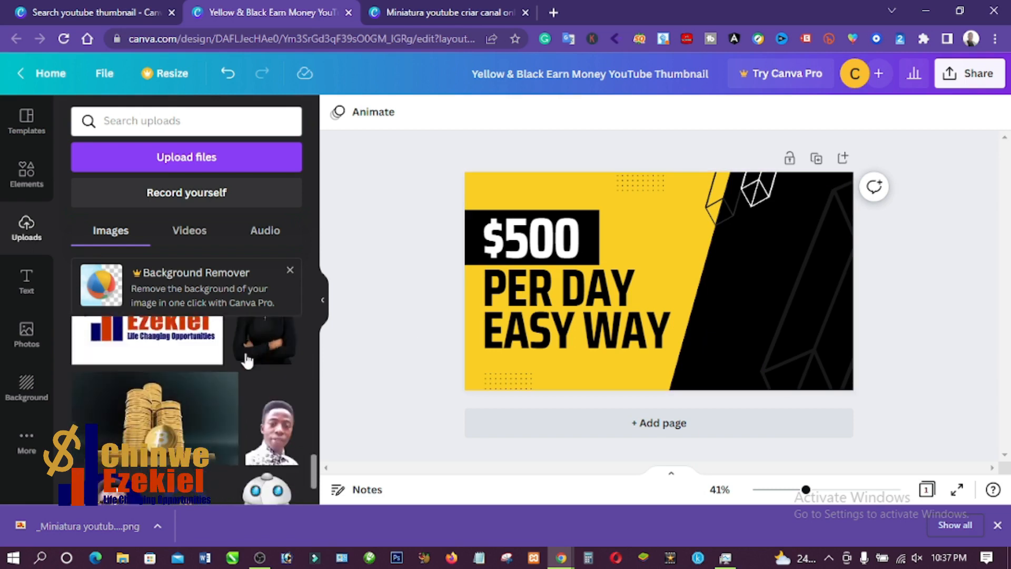
{"action": "scroll", "coordinate": [247, 361], "scroll_direction": "down", "scroll_amount": 3}
{"action": "scroll", "coordinate": [278, 369], "scroll_direction": "up", "scroll_amount": 3}
{"action": "left_click_drag", "start_coordinate": [279, 433], "coordinate": [769, 284]}
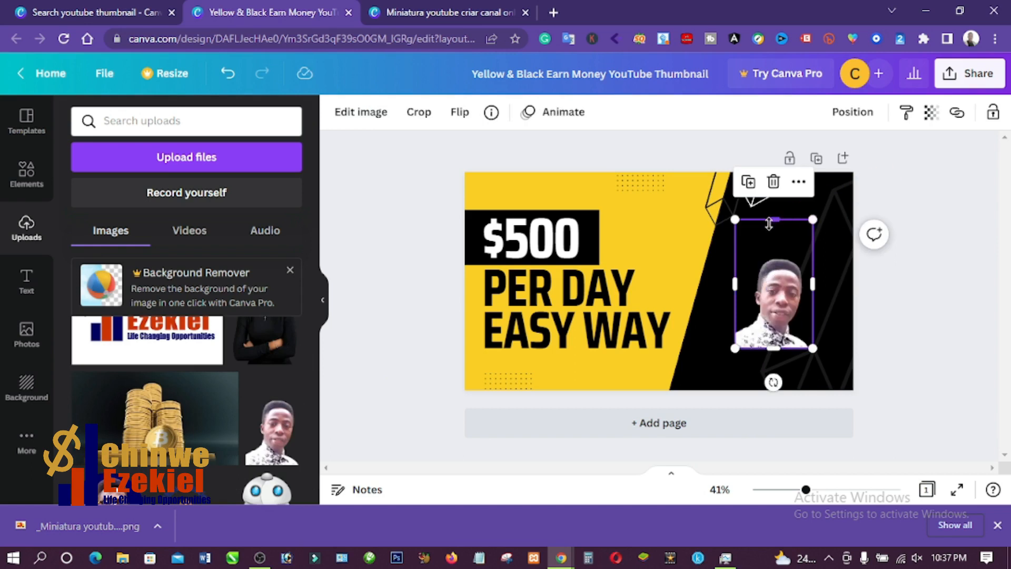
{"action": "left_click_drag", "start_coordinate": [769, 222], "coordinate": [872, 172]}
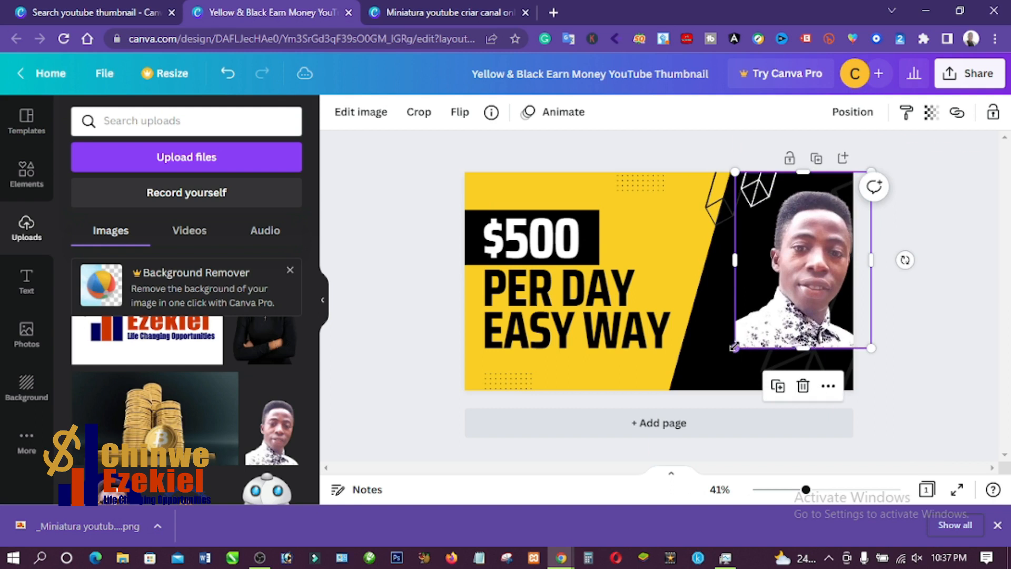
{"action": "left_click_drag", "start_coordinate": [731, 347], "coordinate": [715, 373]}
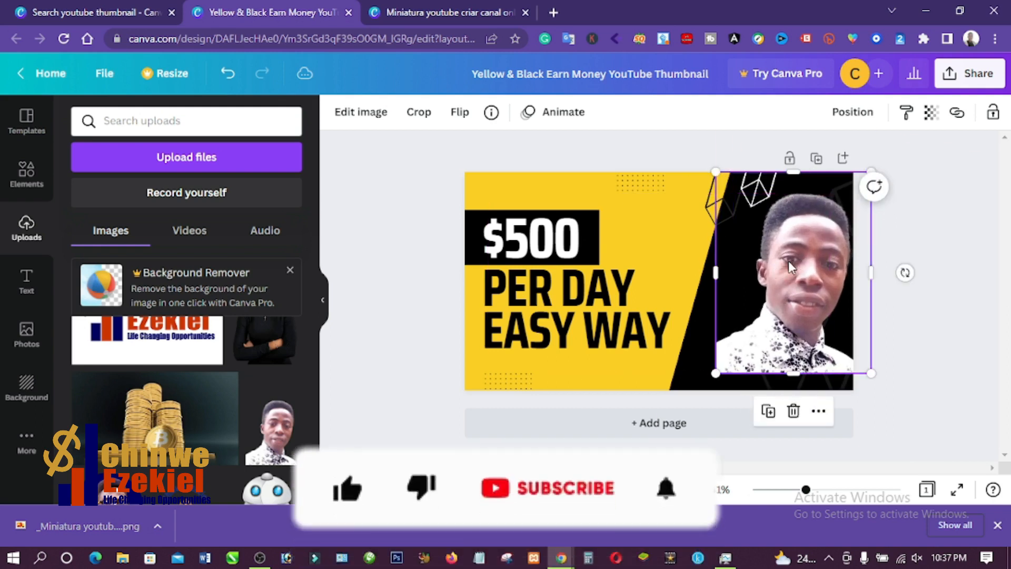
- Flip the portrait horizontally and enlarge it until it reaches the thumbnail's lower edge
{"action": "left_click", "coordinate": [466, 117]}
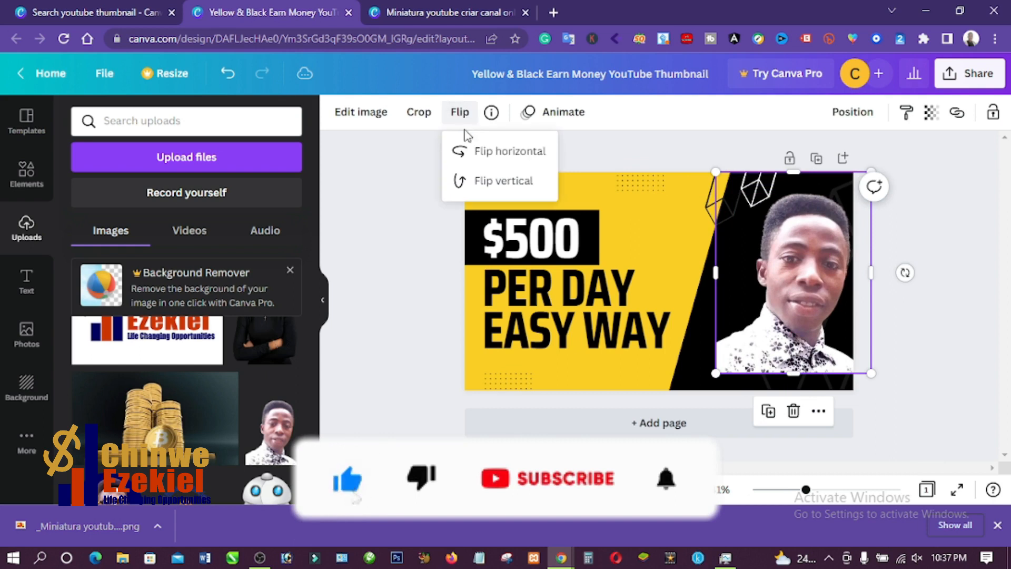
{"action": "left_click", "coordinate": [509, 153]}
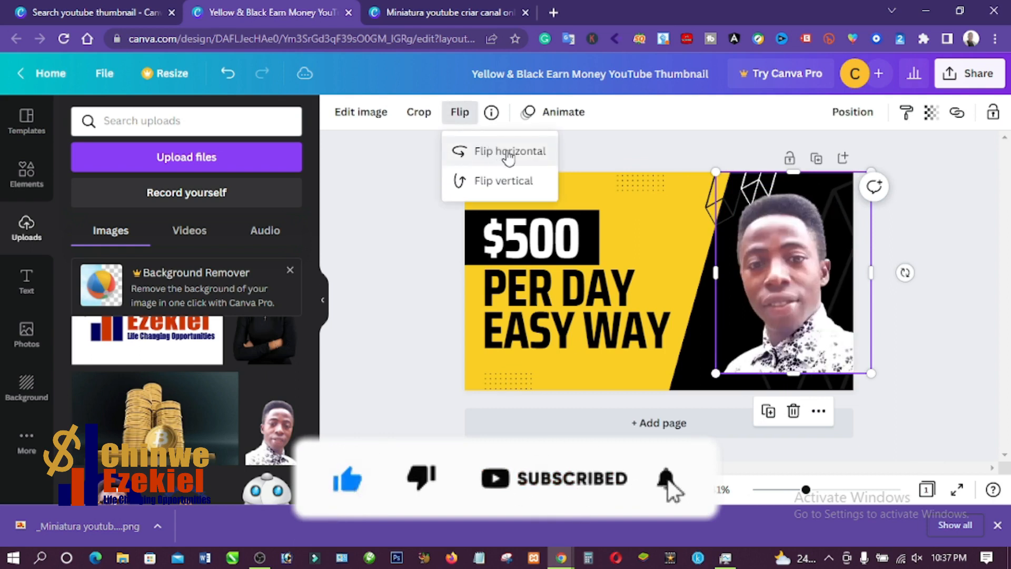
{"action": "left_click_drag", "start_coordinate": [716, 373], "coordinate": [702, 390]}
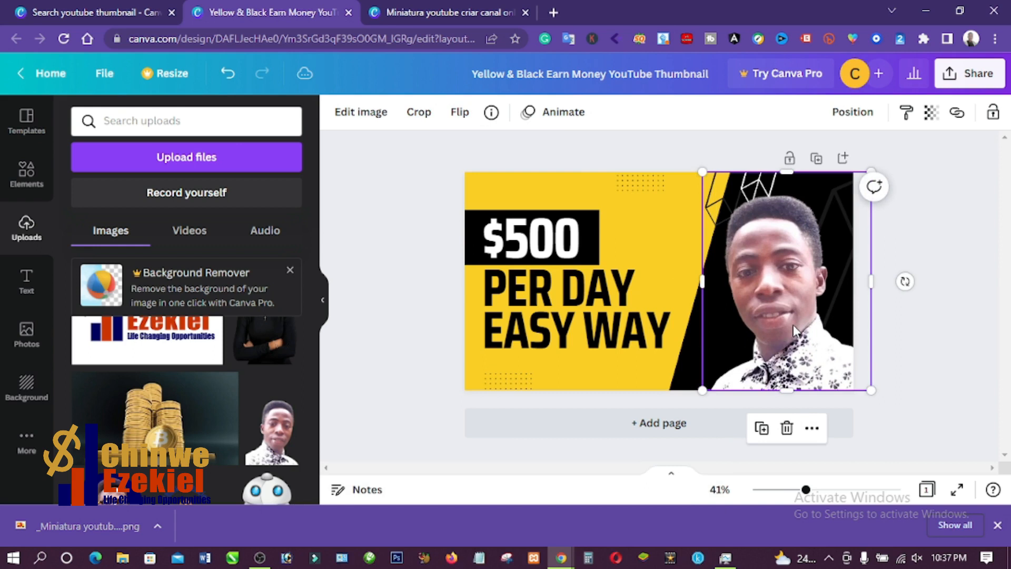
{"action": "left_click_drag", "start_coordinate": [793, 324], "coordinate": [797, 328]}
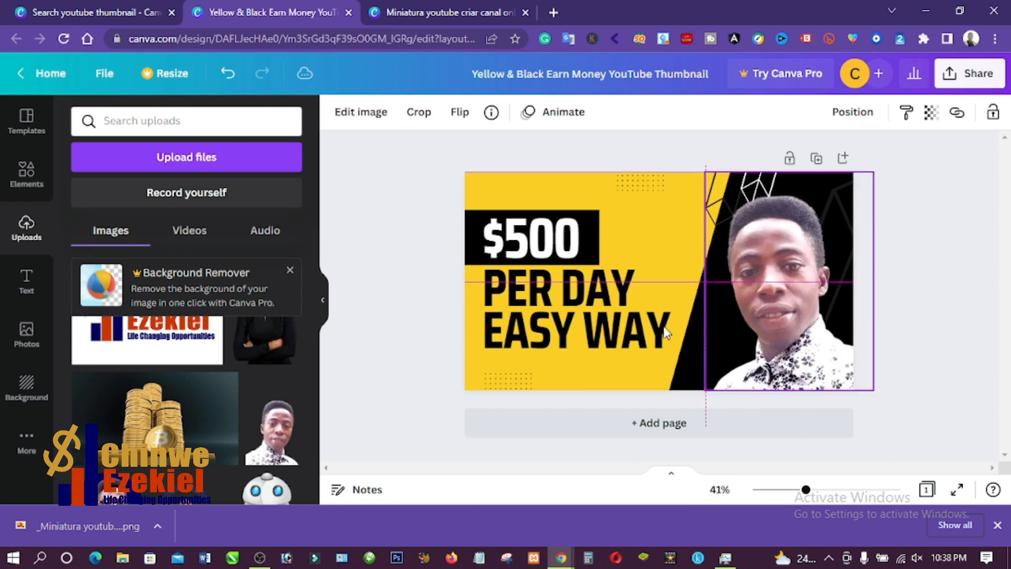
{"action": "left_click", "coordinate": [435, 316]}
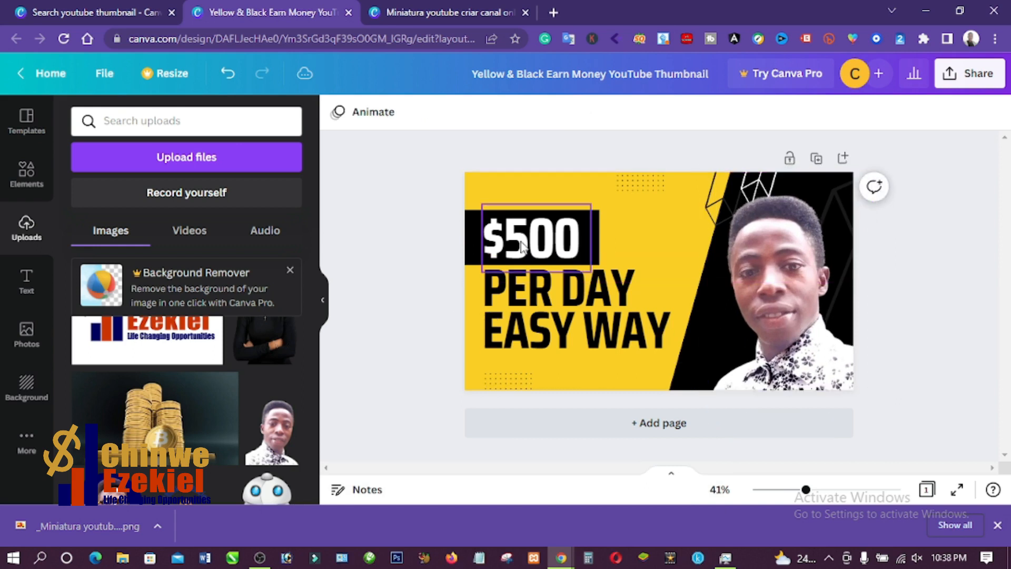
- Replace the $500 text with HOW TO and widen its text box to fit one line
{"action": "double_click", "coordinate": [521, 245]}
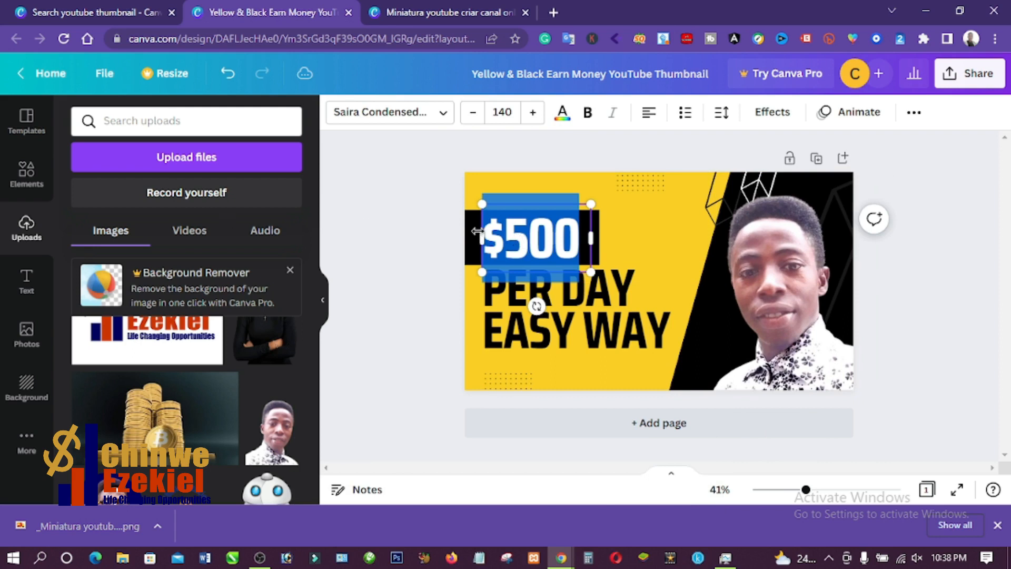
{"action": "type", "text": "HOW TO"}
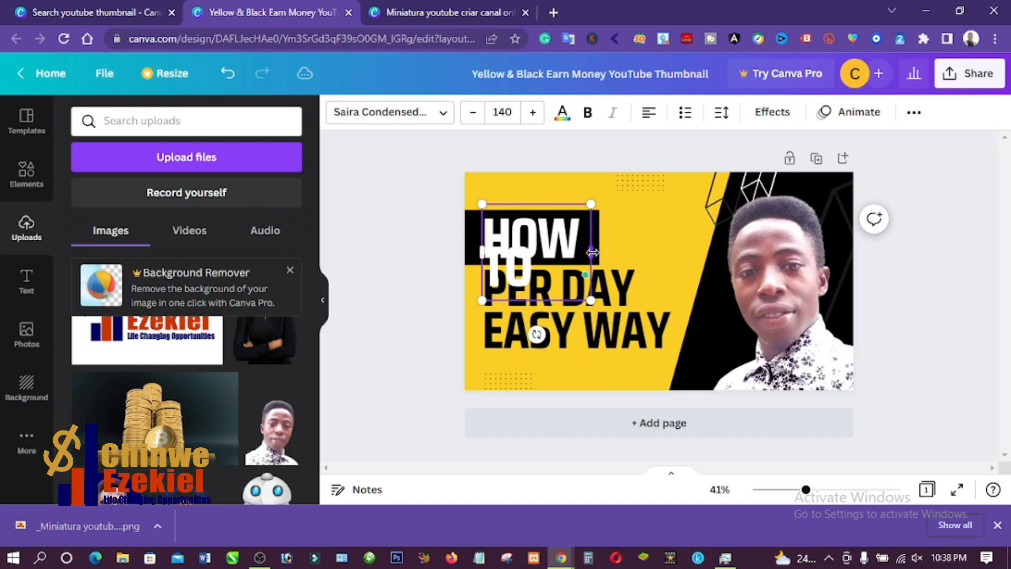
{"action": "left_click_drag", "start_coordinate": [620, 255], "coordinate": [662, 240]}
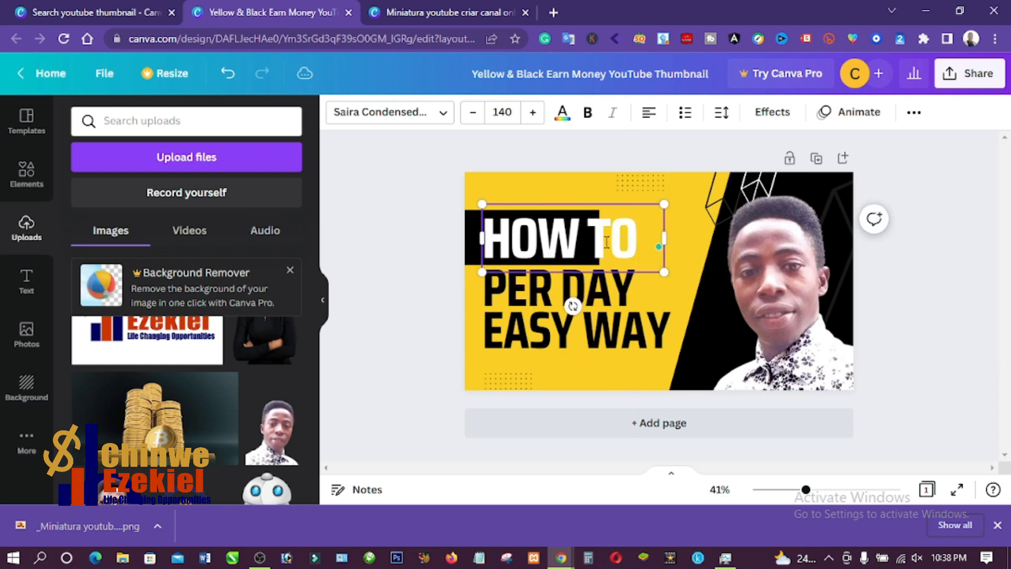
- Move the HOW TO text to the thumbnail's left edge and widen the black bar to fit behind it
{"action": "left_click", "coordinate": [431, 246]}
{"action": "left_click_drag", "start_coordinate": [560, 245], "coordinate": [530, 263]}
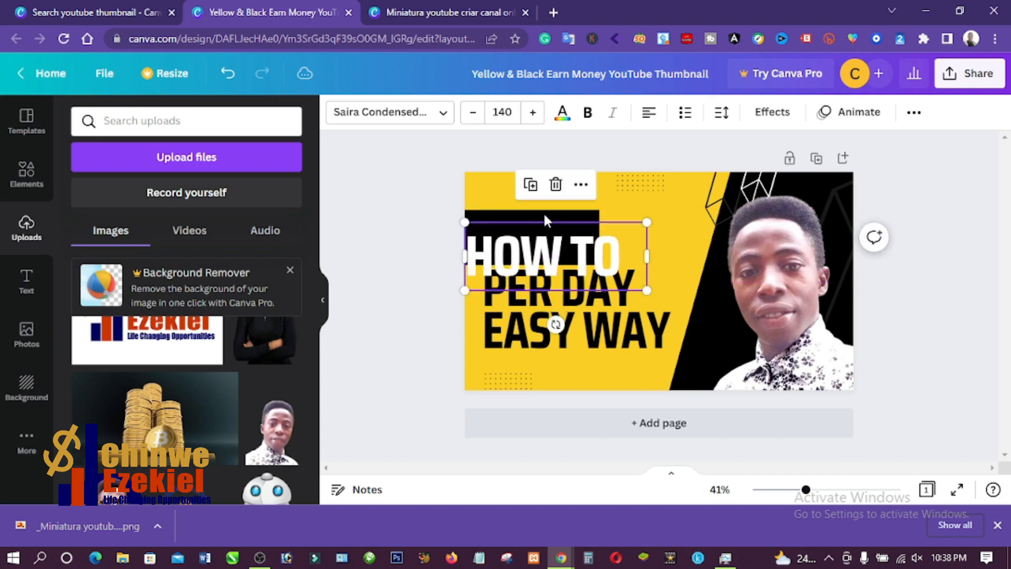
{"action": "left_click", "coordinate": [568, 220]}
{"action": "left_click", "coordinate": [571, 220]}
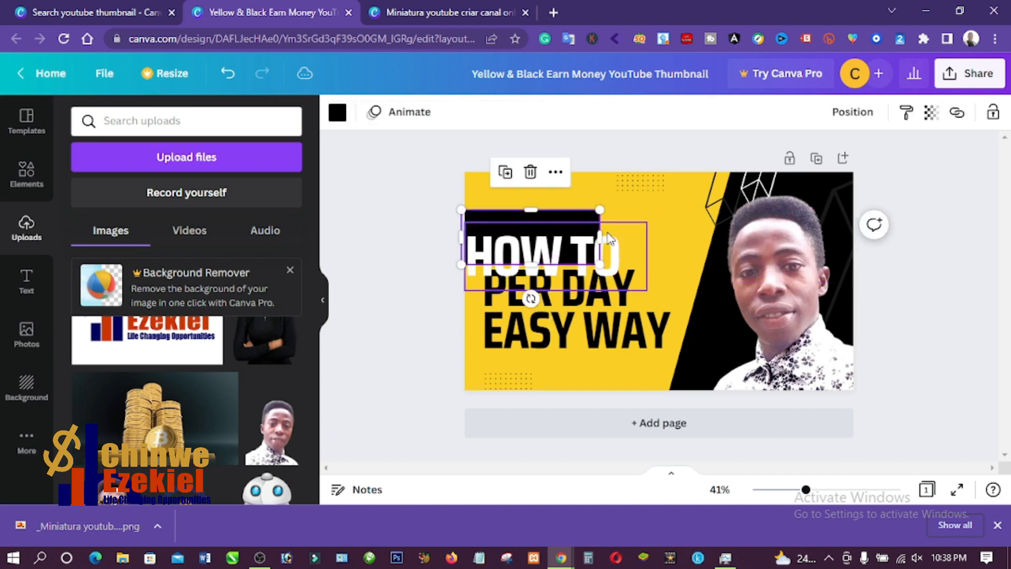
{"action": "mouse_move", "coordinate": [599, 238]}
{"action": "left_mouse_down"}
{"action": "mouse_move", "coordinate": [630, 239]}
{"action": "mouse_move", "coordinate": [587, 242]}
{"action": "mouse_move", "coordinate": [588, 232]}
{"action": "left_mouse_up"}
- Replace the PER DAY EASY WAY text with USE CANVA EFFECTIVELY, split over two lines after CANVA
{"action": "left_click", "coordinate": [584, 287]}
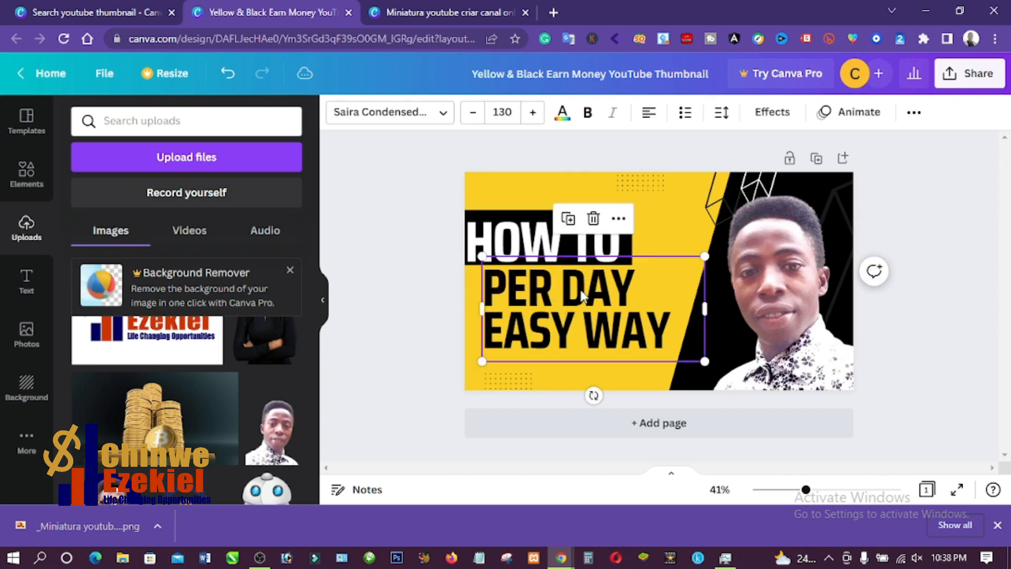
{"action": "left_click", "coordinate": [584, 287]}
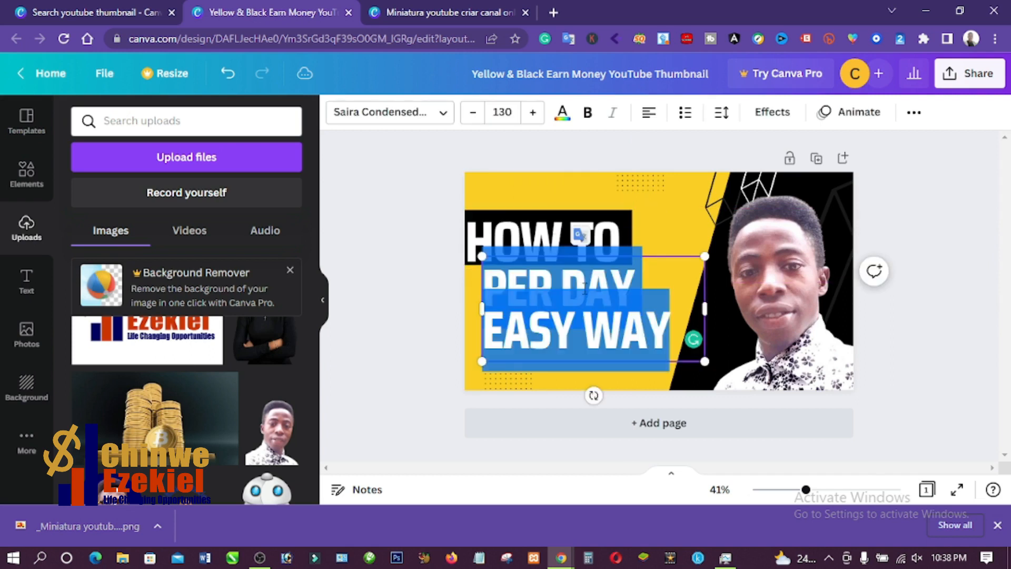
{"action": "type", "text": "HOW"}
{"action": "key", "text": "BackSpace"}
{"action": "key", "text": "BackSpace"}
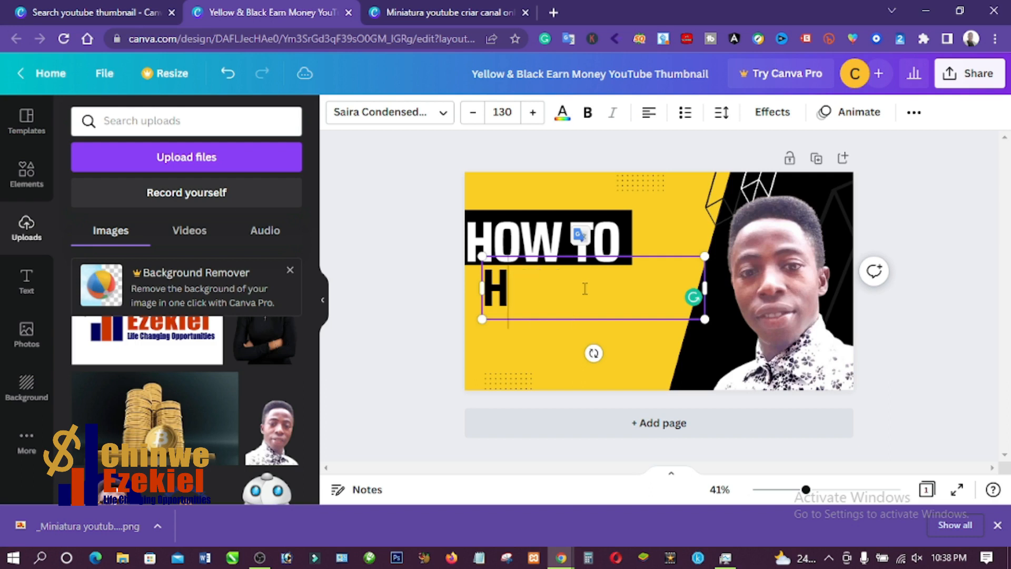
{"action": "key", "text": "BackSpace"}
{"action": "type", "text": "USE"}
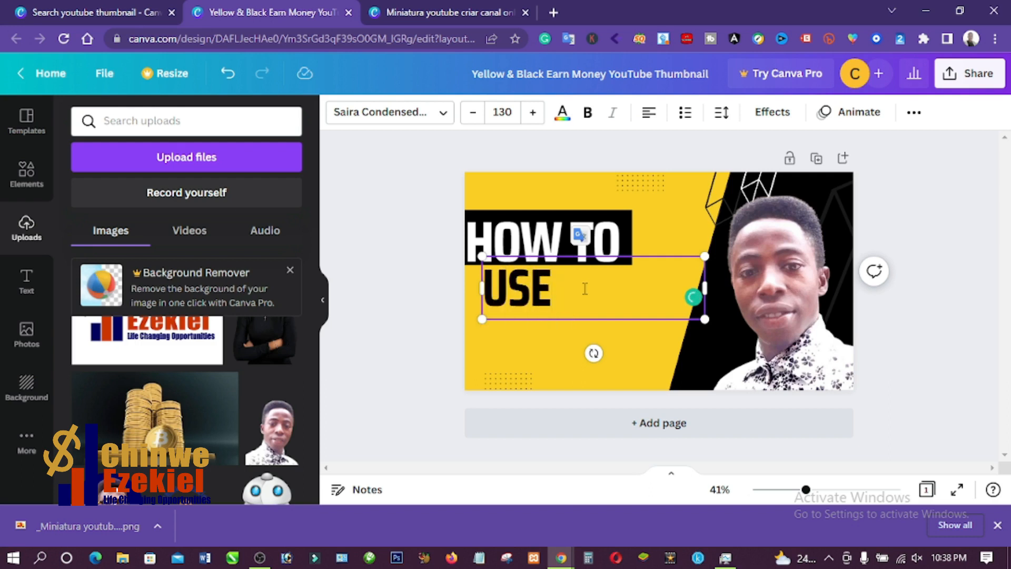
{"action": "type", "text": " CANVA"}
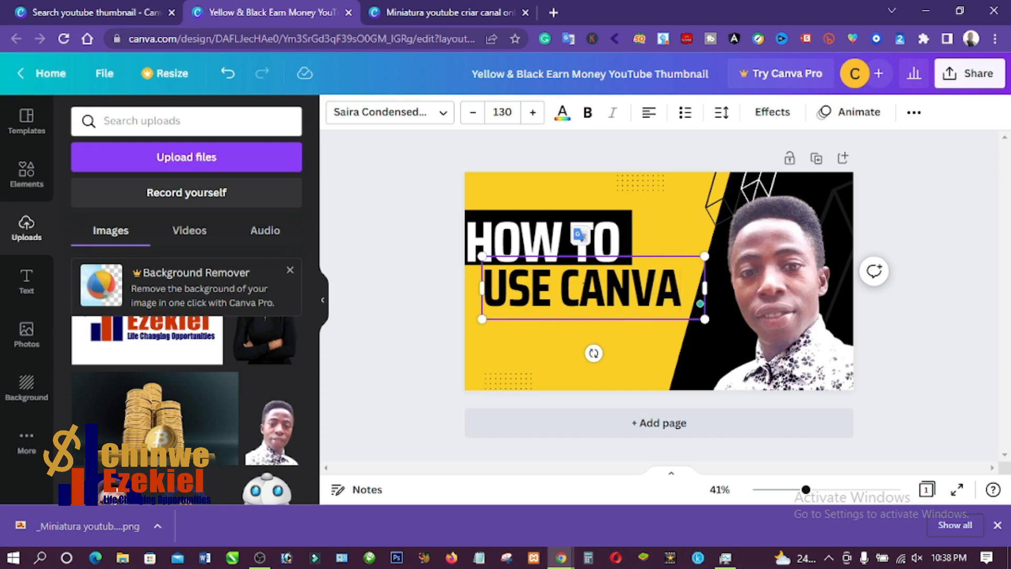
{"action": "key", "text": "Return"}
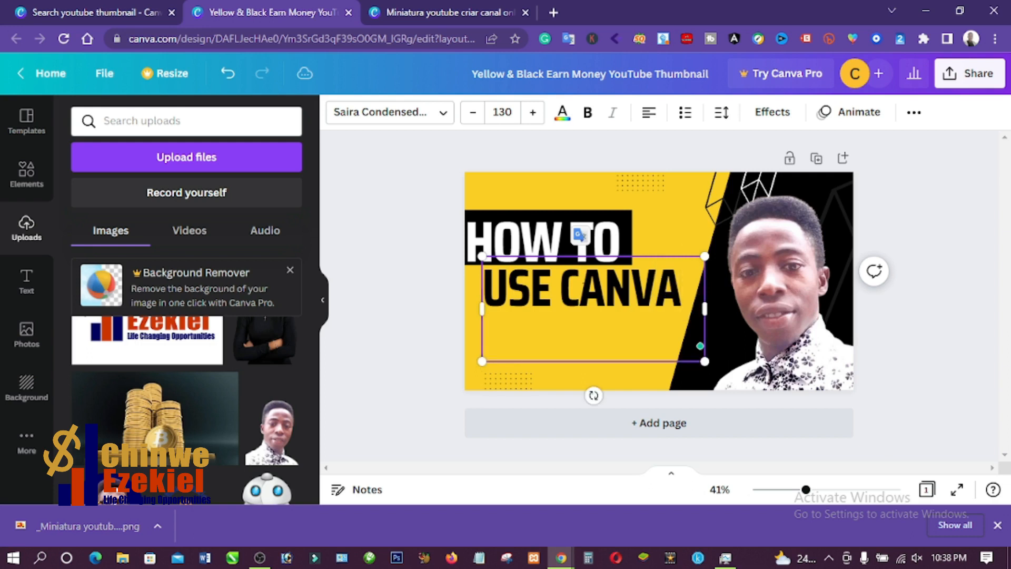
{"action": "type", "text": "EFFI"}
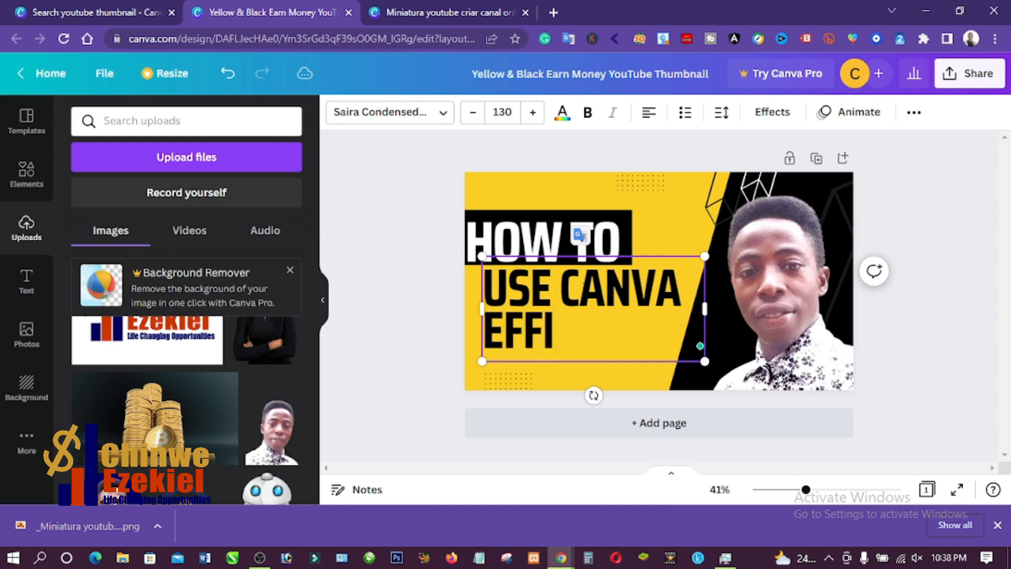
{"action": "key", "text": "BackSpace"}
{"action": "type", "text": "EC"}
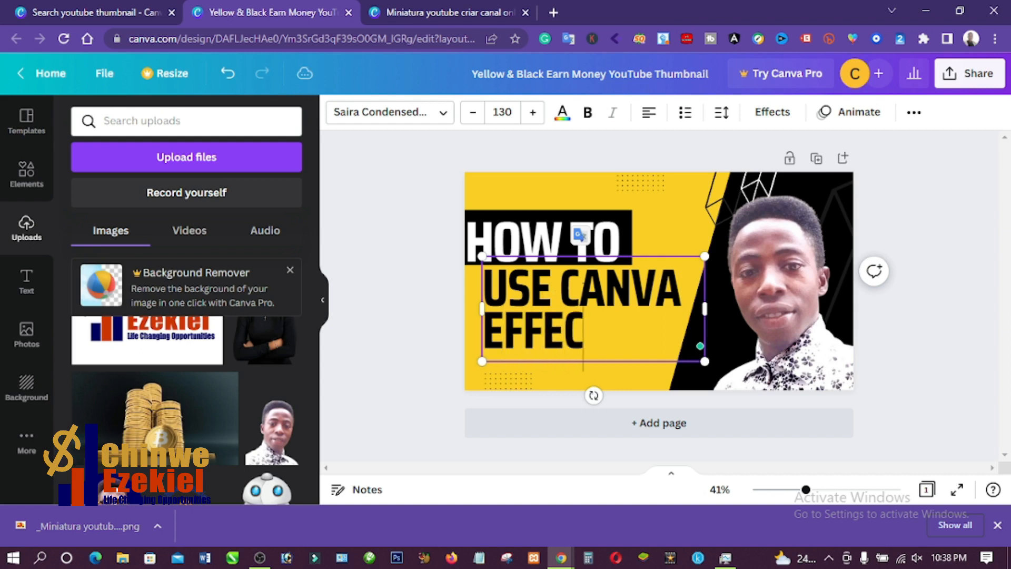
{"action": "type", "text": "TIVELY"}
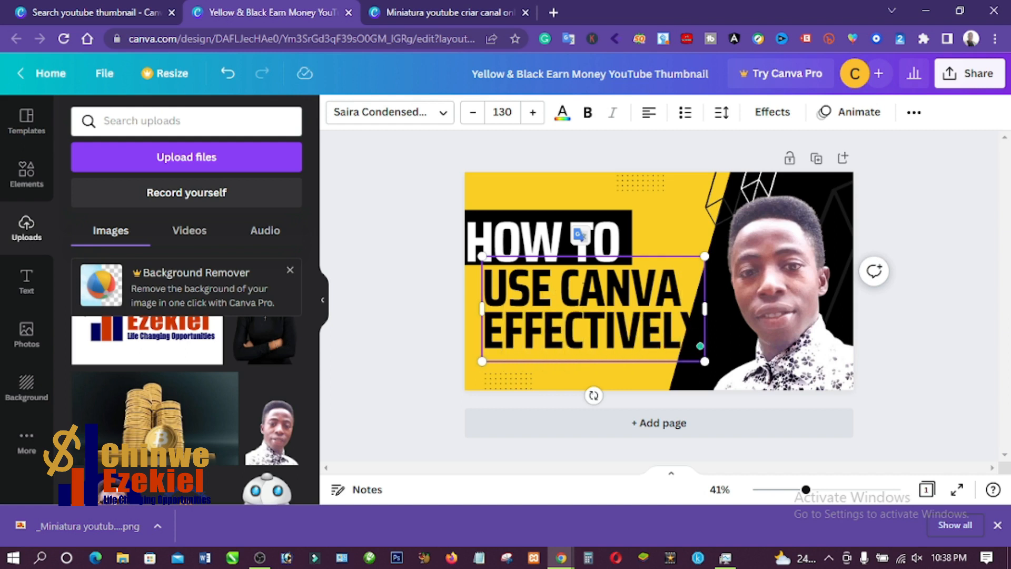
- Enlarge the USE CANVA EFFECTIVELY text to size 135, then shrink only EFFECTIVELY until it fits within the yellow area
{"action": "left_click_drag", "start_coordinate": [482, 362], "coordinate": [474, 365]}
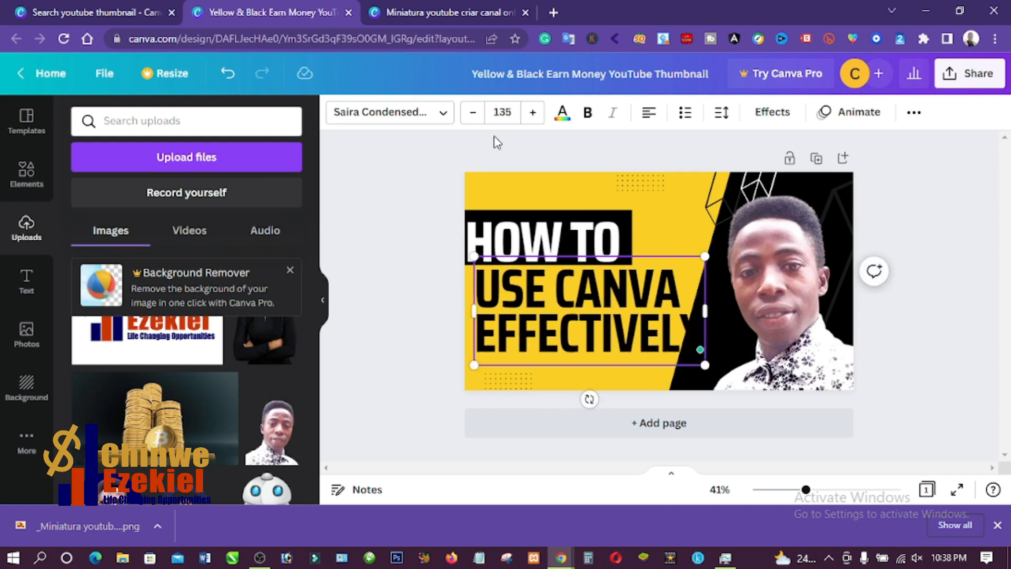
{"action": "left_click", "coordinate": [473, 112]}
{"action": "left_click", "coordinate": [473, 112]}
{"action": "left_click", "coordinate": [473, 113]}
{"action": "left_click", "coordinate": [473, 112]}
{"action": "left_click", "coordinate": [473, 112]}
{"action": "left_click", "coordinate": [473, 113]}
{"action": "left_click", "coordinate": [473, 113]}
{"action": "left_click", "coordinate": [473, 113]}
{"action": "left_click", "coordinate": [474, 112]}
{"action": "left_click", "coordinate": [474, 113]}
{"action": "left_click", "coordinate": [474, 113]}
{"action": "left_click", "coordinate": [473, 112]}
{"action": "left_click", "coordinate": [474, 113]}
{"action": "left_click", "coordinate": [474, 113]}
{"action": "left_click", "coordinate": [473, 113]}
{"action": "left_click", "coordinate": [474, 113]}
{"action": "left_click", "coordinate": [474, 113]}
{"action": "left_click", "coordinate": [474, 113]}
{"action": "left_click", "coordinate": [473, 113]}
- Move the USE CANVA EFFECTIVELY text slightly down so it sits clear below the black HOW TO bar
{"action": "left_click", "coordinate": [418, 285]}
{"action": "left_click_drag", "start_coordinate": [541, 292], "coordinate": [535, 299]}
{"action": "left_click", "coordinate": [417, 315]}
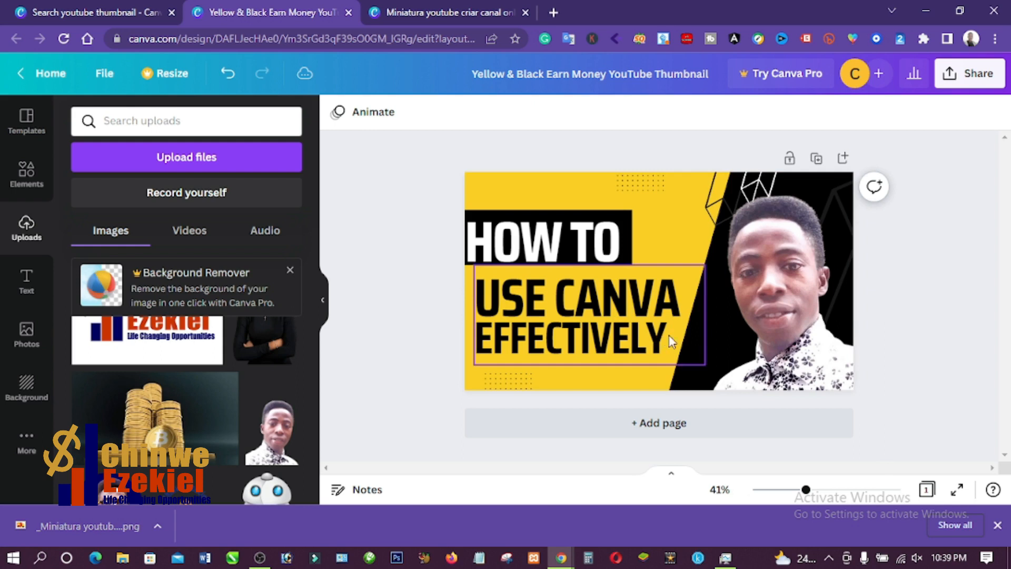
- Review the file types offered for downloading the thumbnail, keep PNG selected, and close the download options without downloading
{"action": "left_click", "coordinate": [971, 79]}
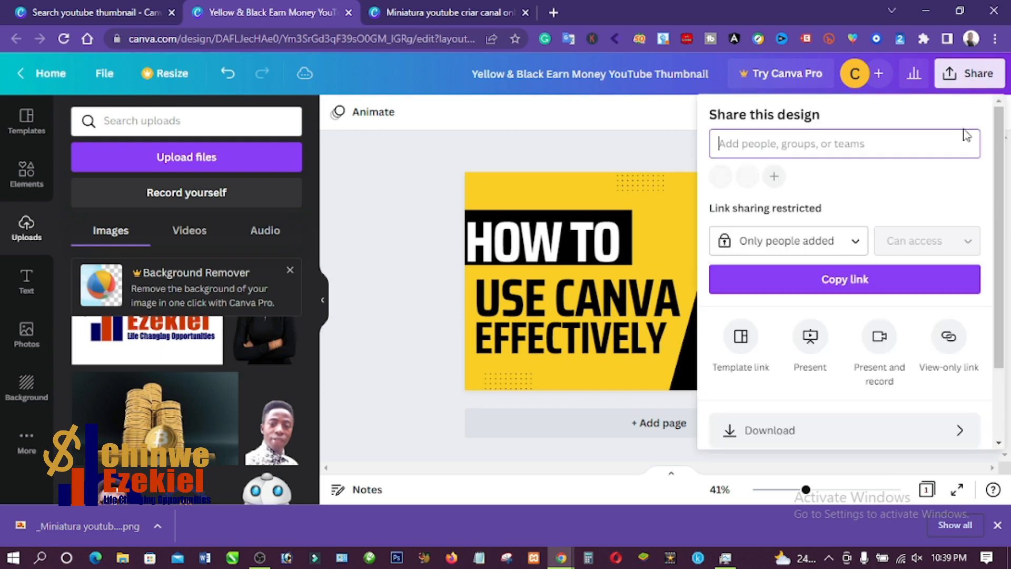
{"action": "left_click", "coordinate": [821, 438]}
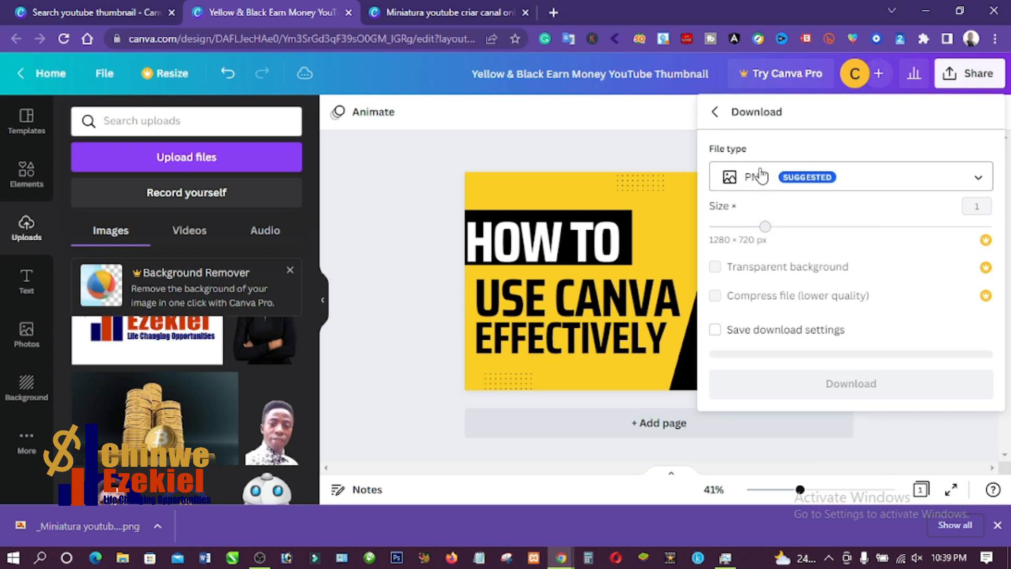
{"action": "left_click", "coordinate": [865, 185]}
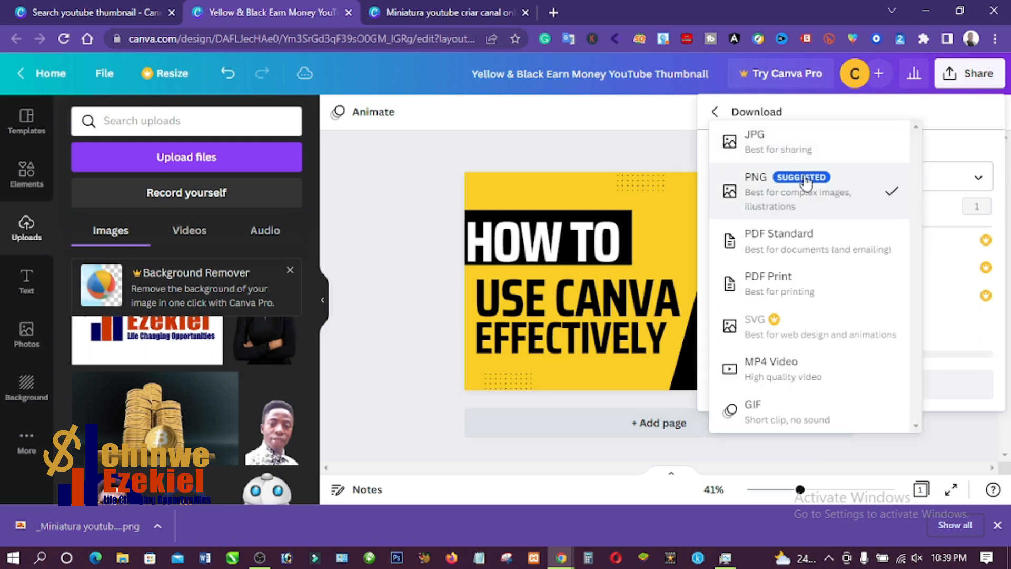
{"action": "left_click", "coordinate": [960, 158]}
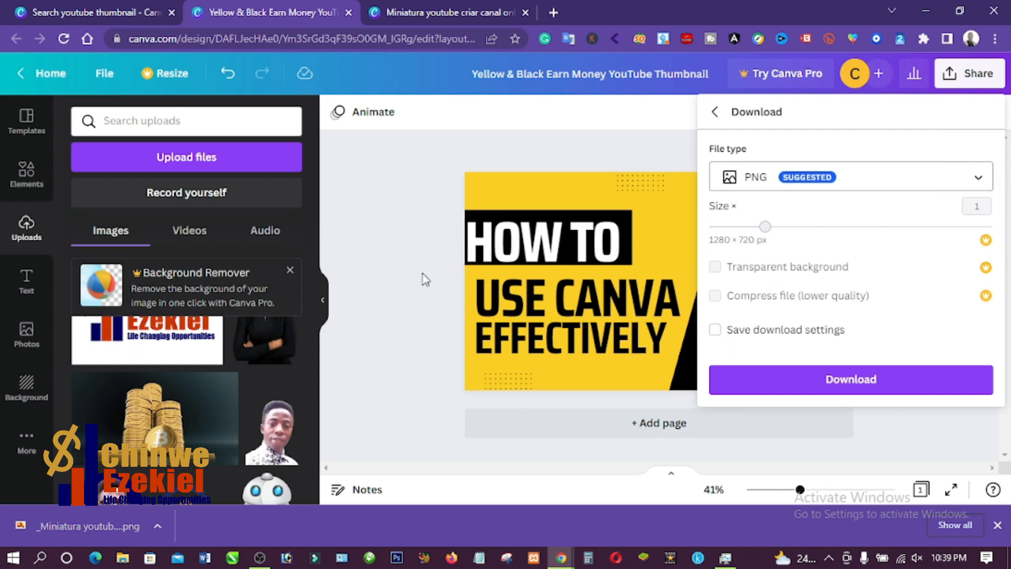
{"action": "left_click", "coordinate": [410, 322]}
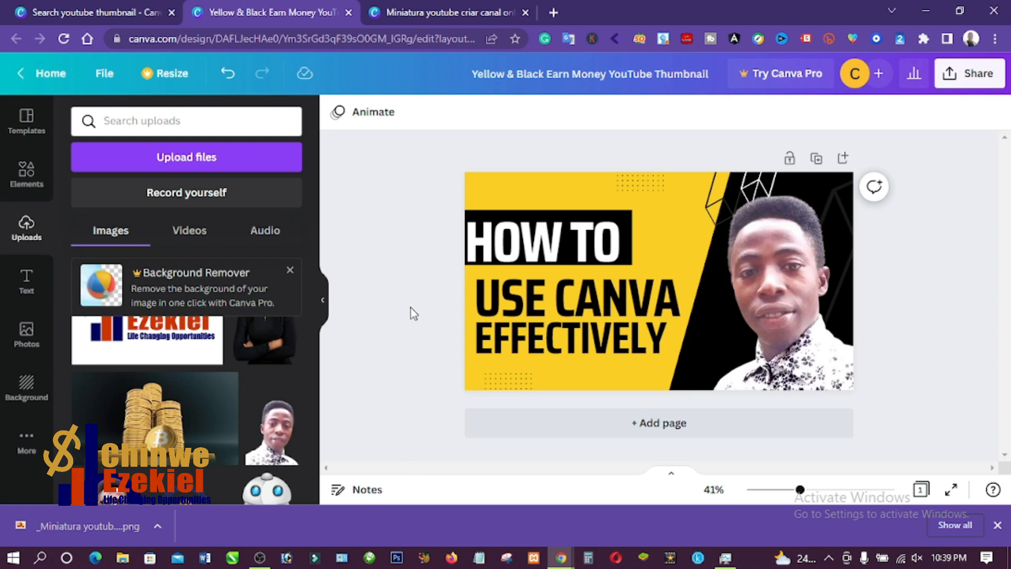
- Return to the YouTube thumbnail template search results
{"action": "left_click", "coordinate": [68, 12]}
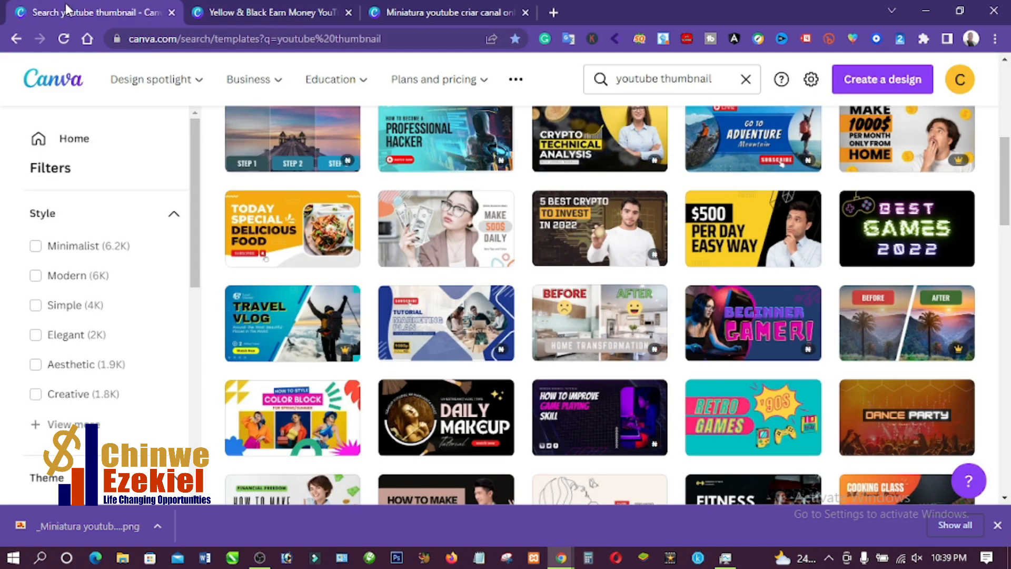